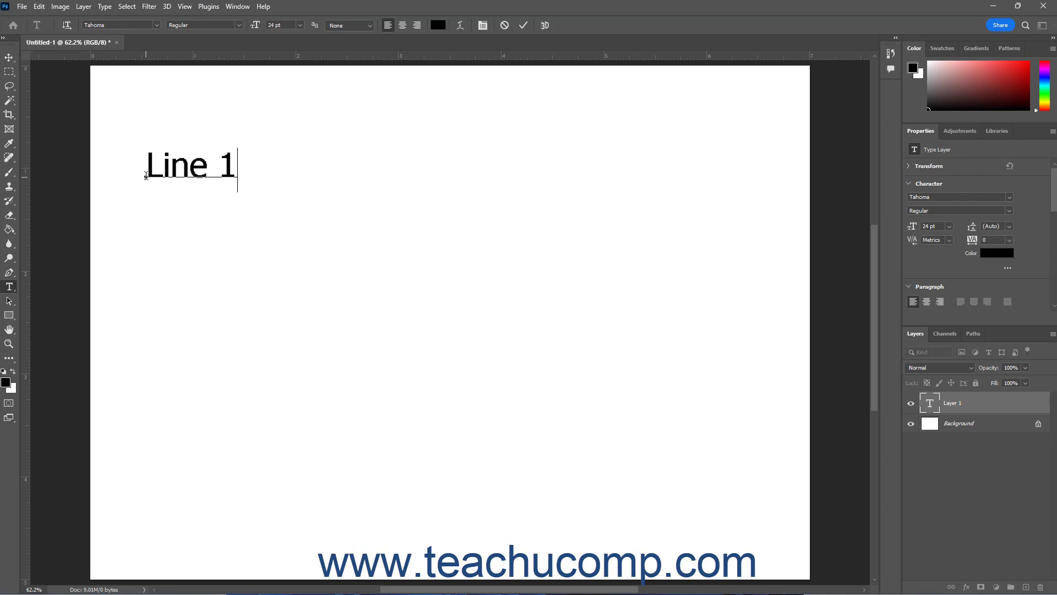
- Try continuing the "Line 1" text with "- This is some text.", delete that sentence, and discard the text entry
text(- This i)
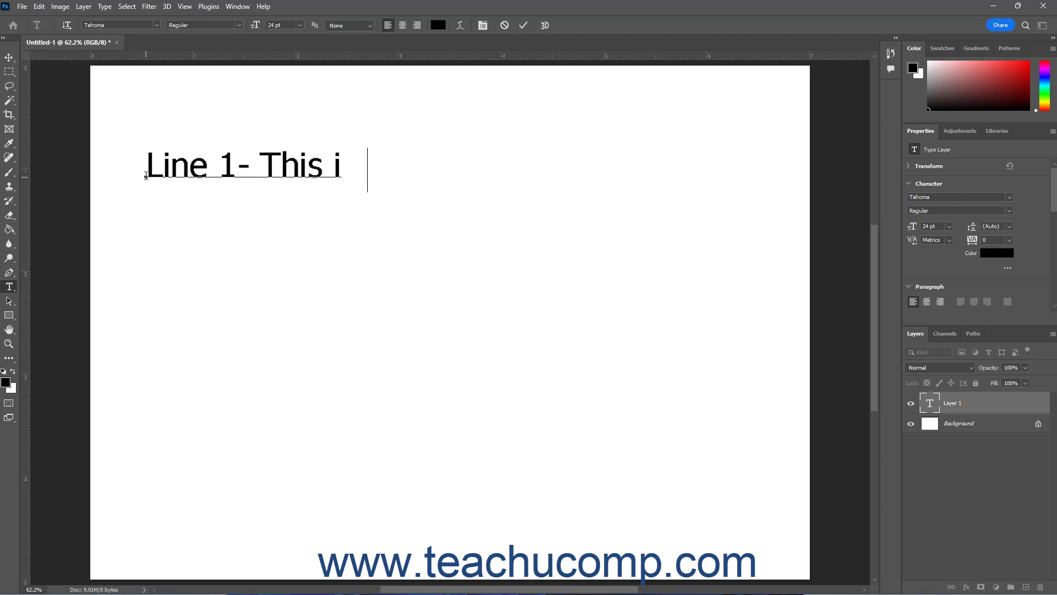
text(s some text.)
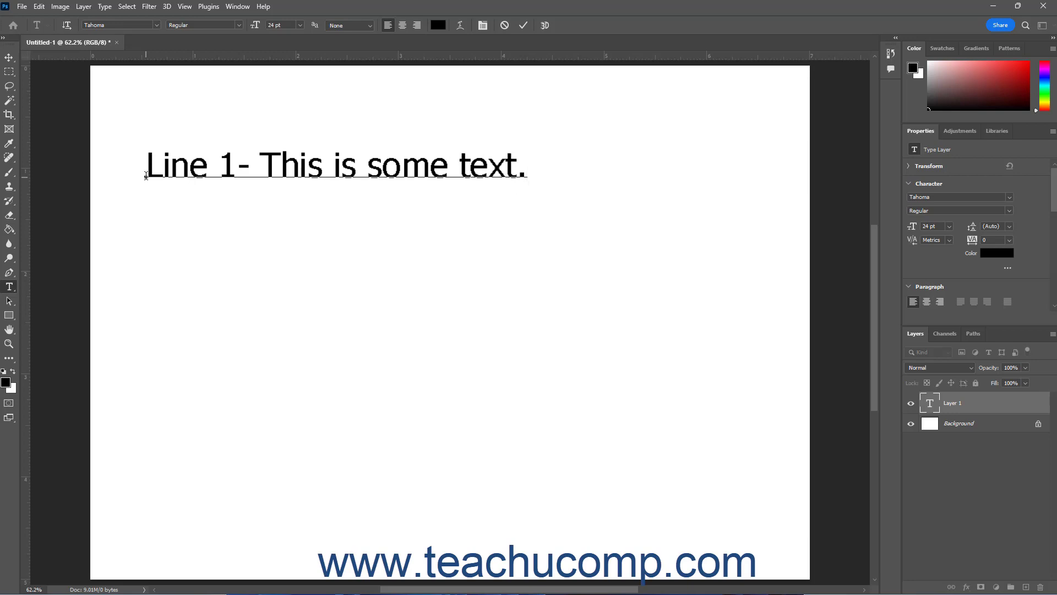
key(BackSpace)
key(BackSpace)
key(BackSpace)
key(BackSpace)
key(BackSpace)
key(BackSpace)
key(BackSpace)
key(BackSpace)
key(BackSpace)
key(BackSpace)
key(BackSpace)
key(BackSpace)
key(BackSpace)
key(BackSpace)
key(BackSpace)
key(BackSpace)
key(BackSpace)
key(BackSpace)
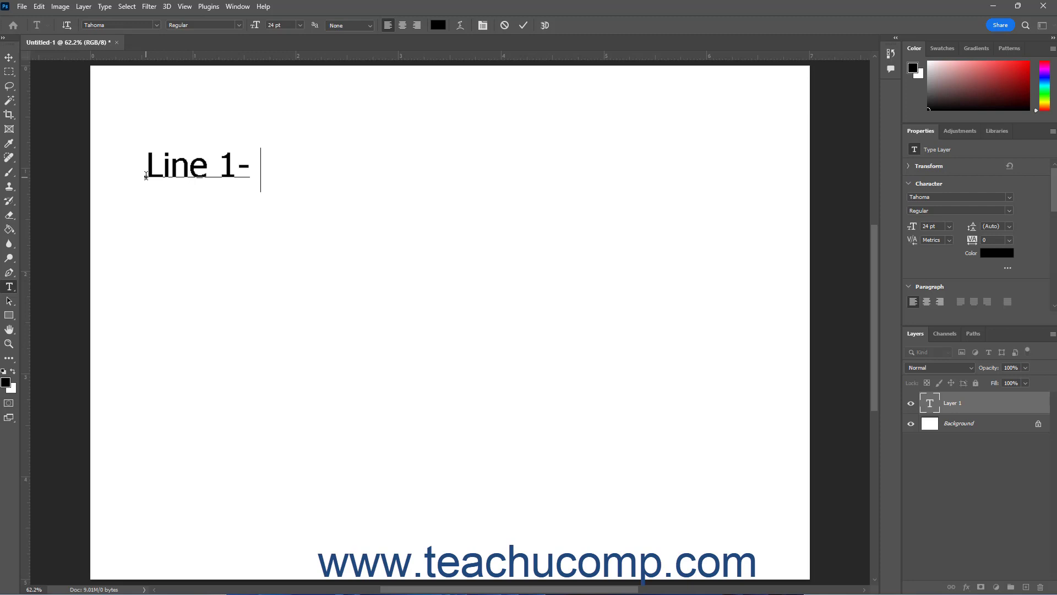
click(505, 25)
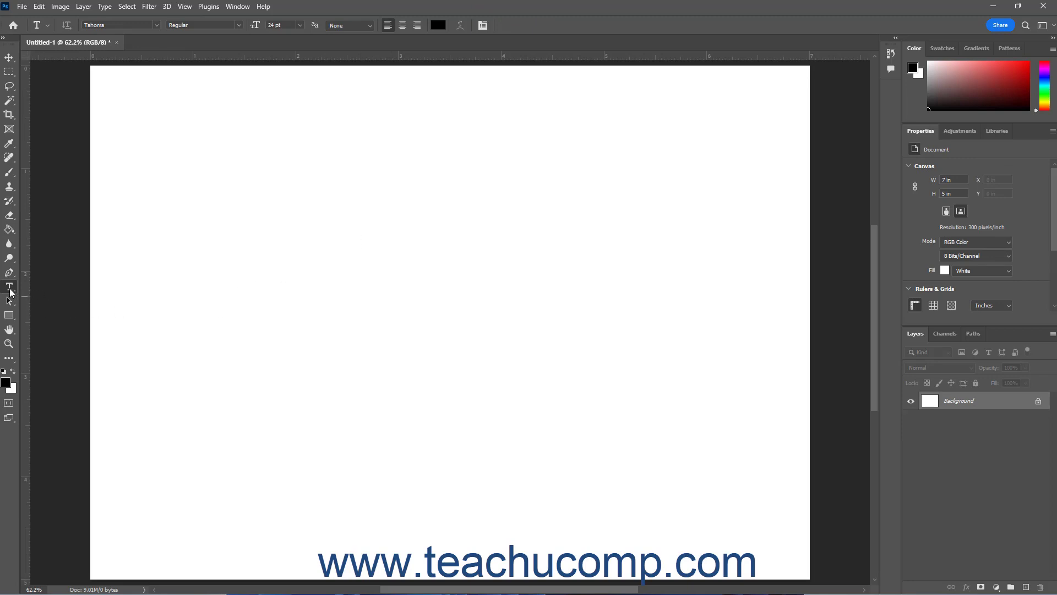
- Start a horizontal point text about 0.9 in from the canvas's left edge and 2.2 in below its upper edge
right_click(9, 290)
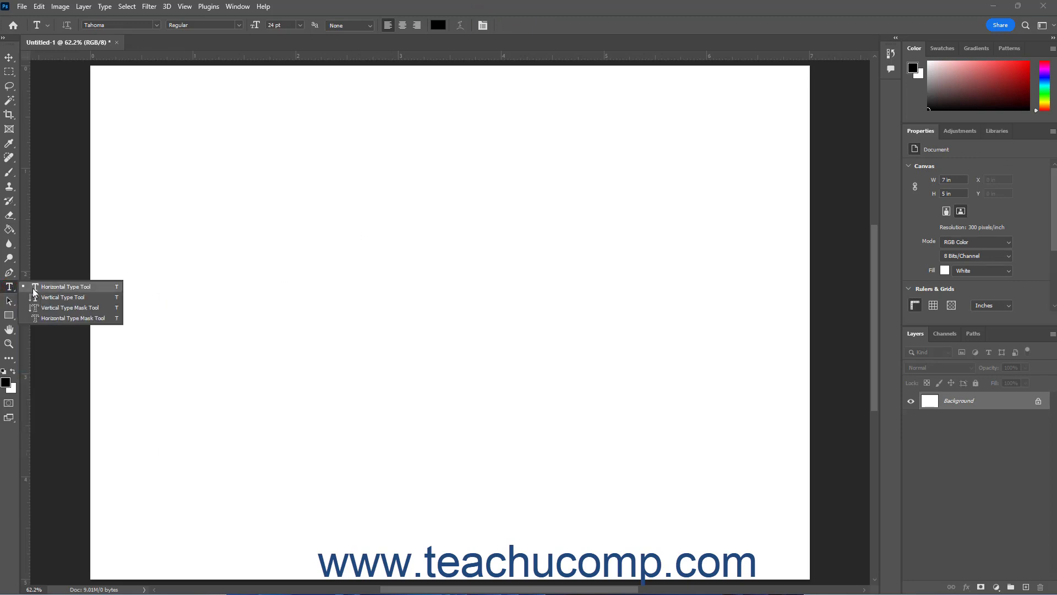
click(33, 289)
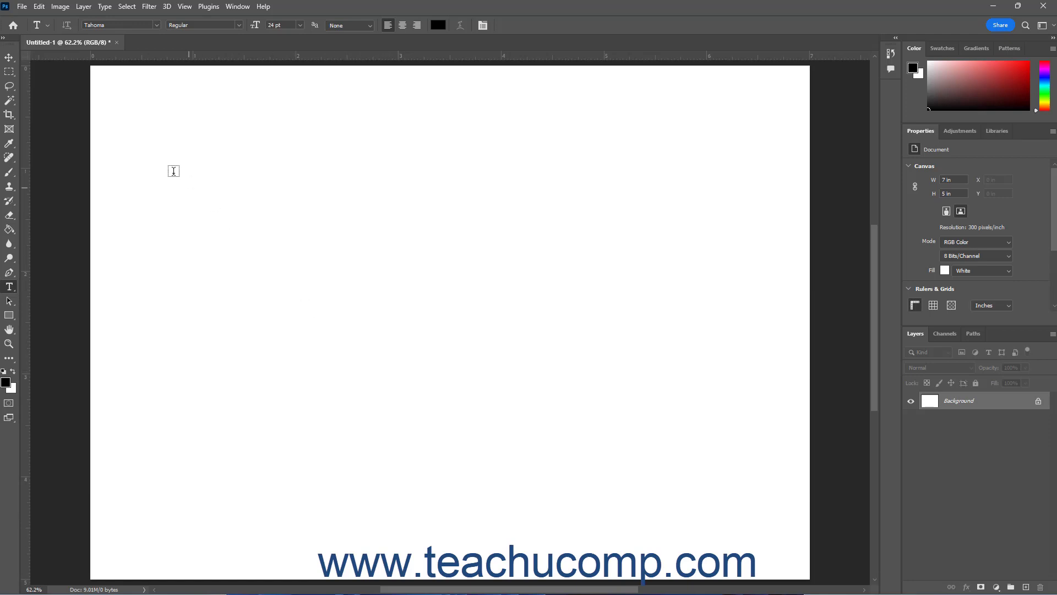
click(48, 25)
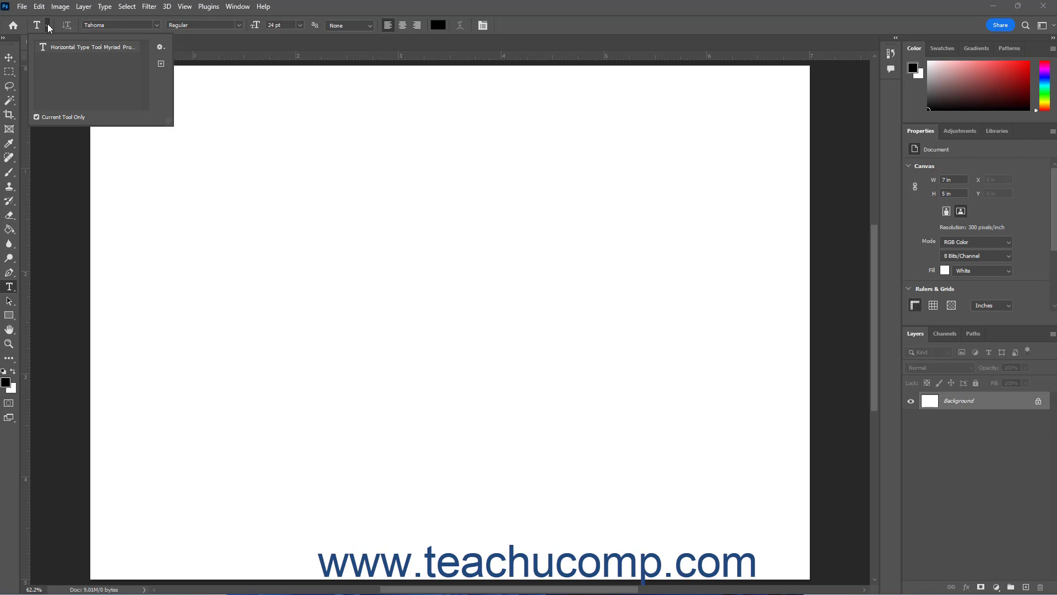
click(48, 26)
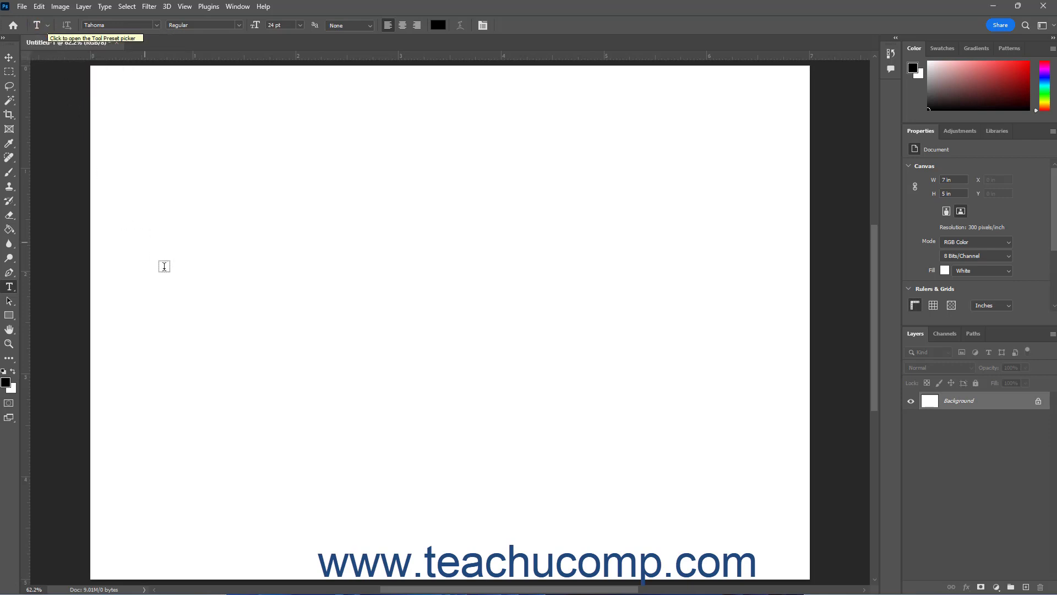
click(183, 296)
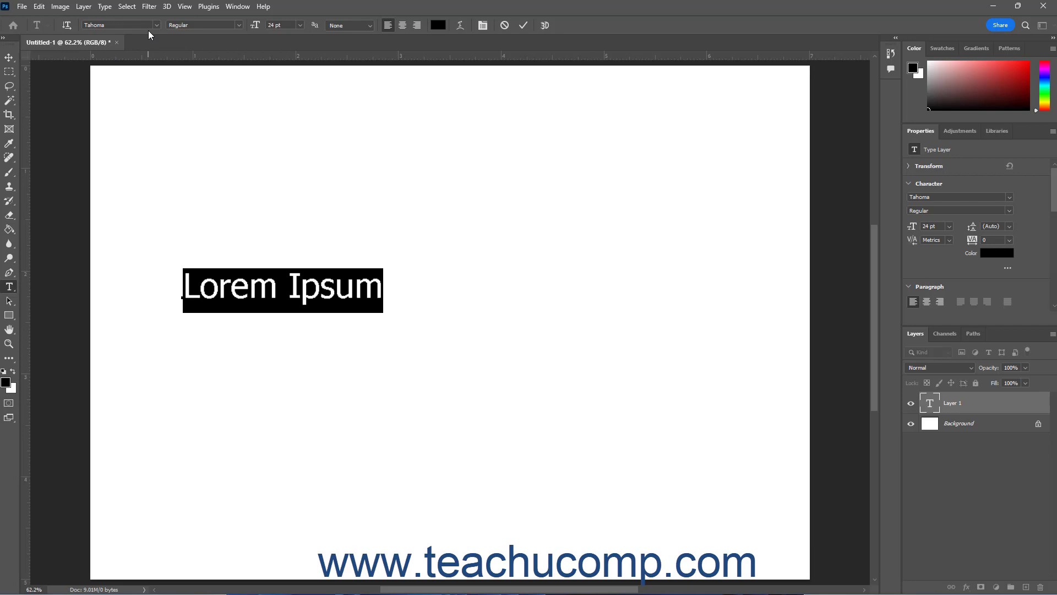
- Try the vertical orientation on the "Lorem Ipsum" placeholder text and restore the horizontal orientation
click(66, 27)
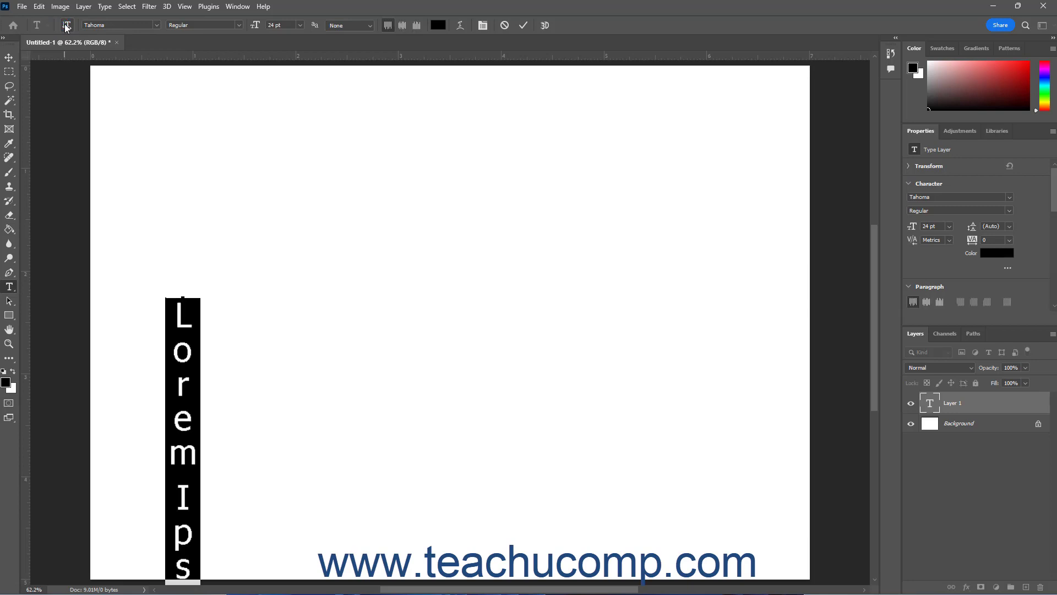
click(66, 26)
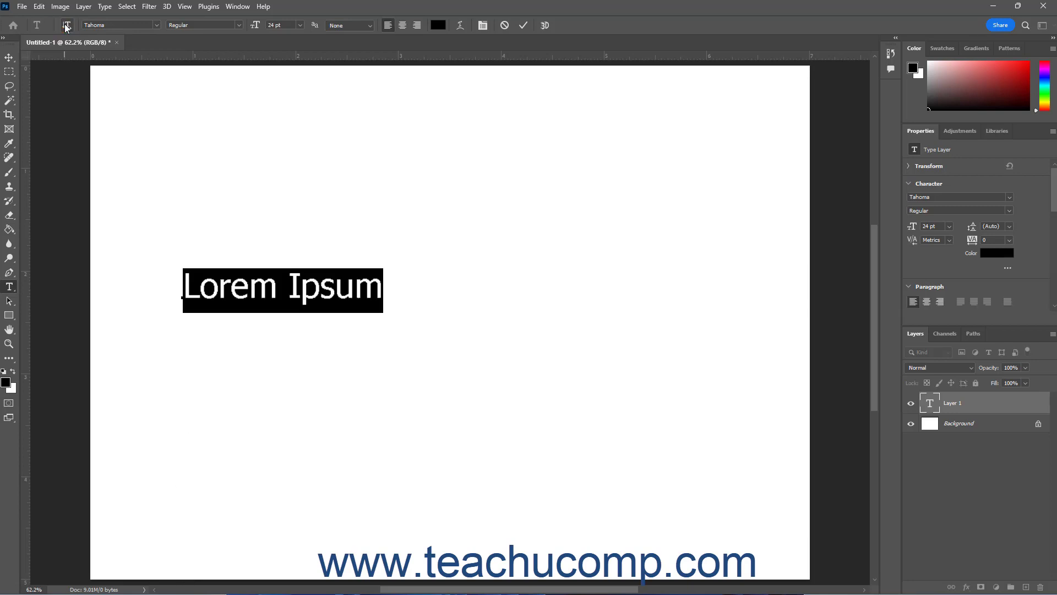
- Examine the available font families, font styles and font sizes for the placeholder text, keeping Tahoma Regular at 24 pt
click(158, 25)
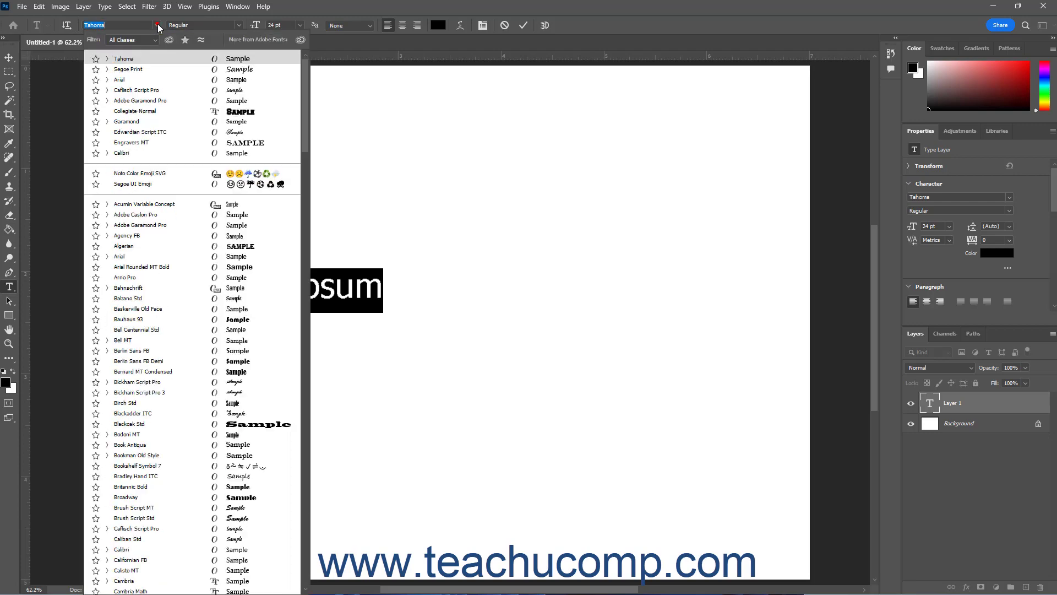
click(157, 57)
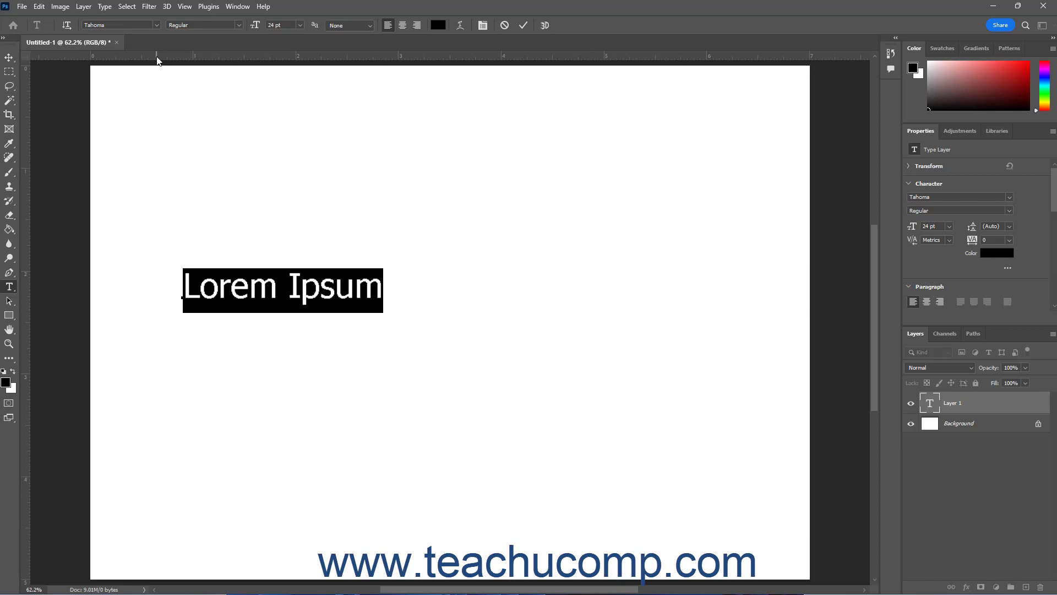
click(237, 25)
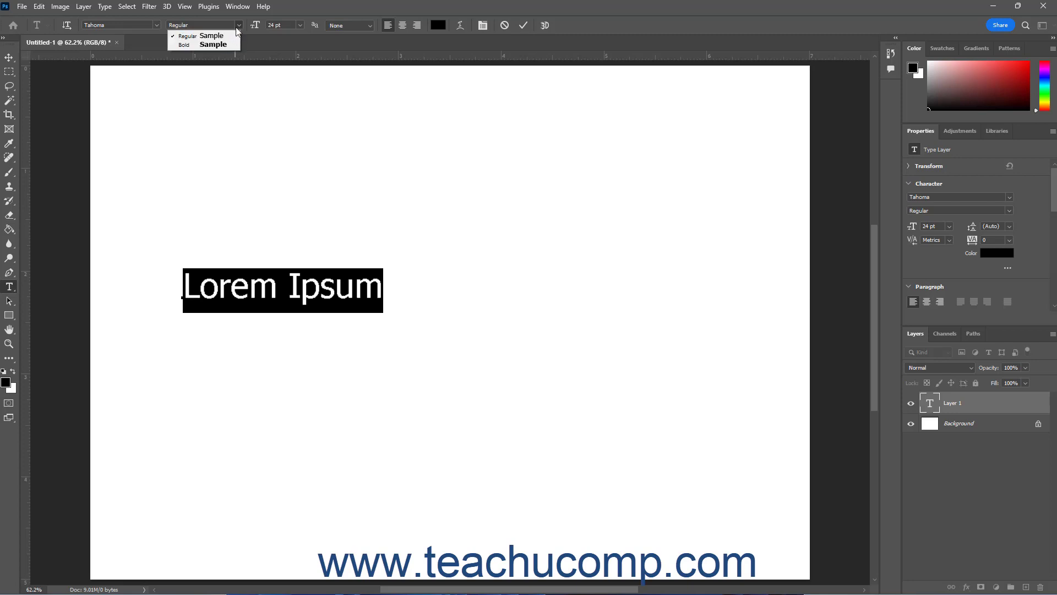
click(237, 25)
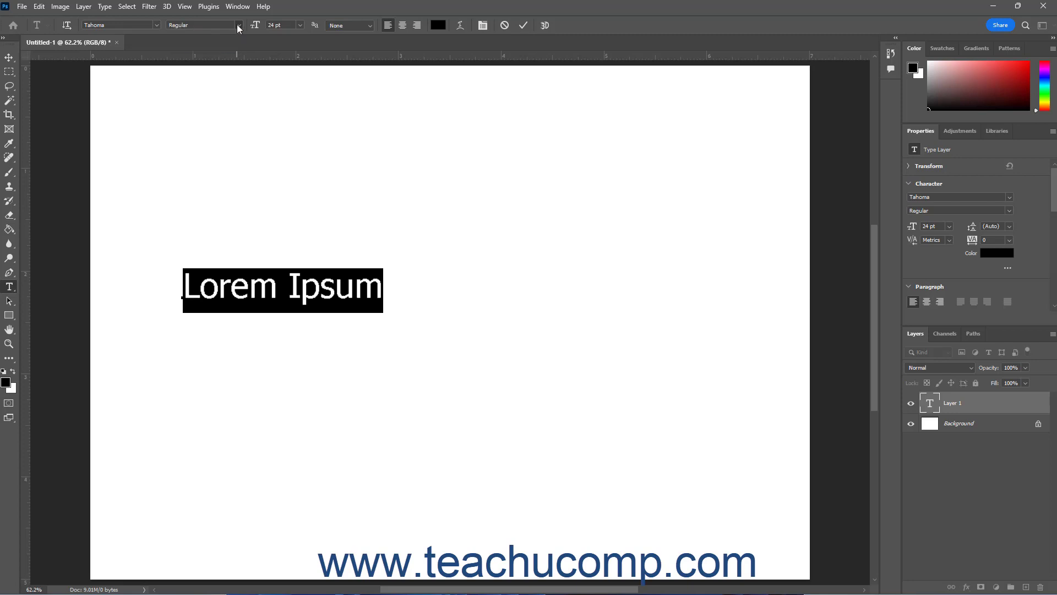
click(300, 25)
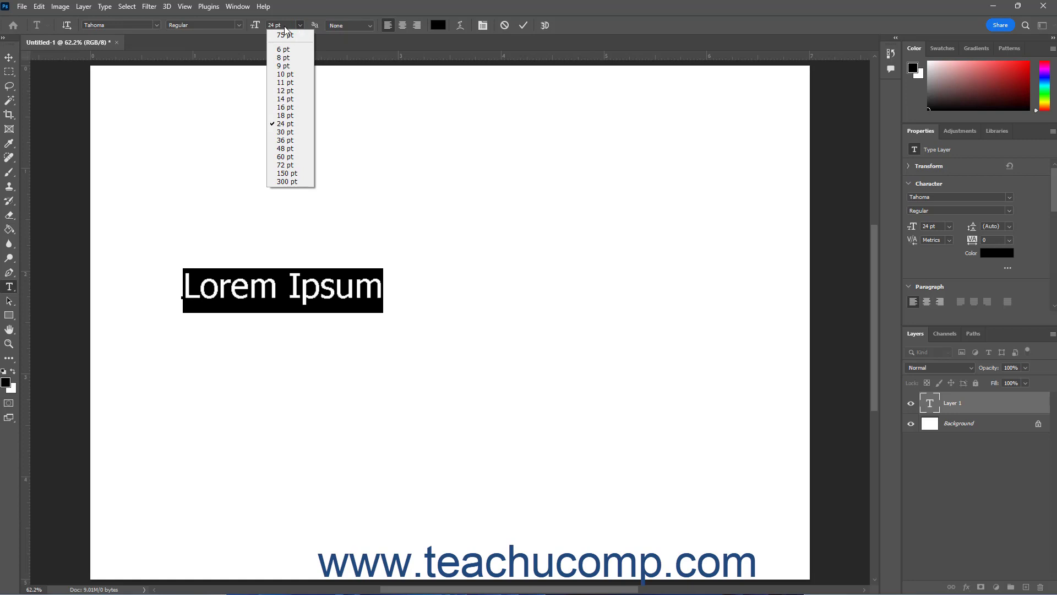
click(285, 26)
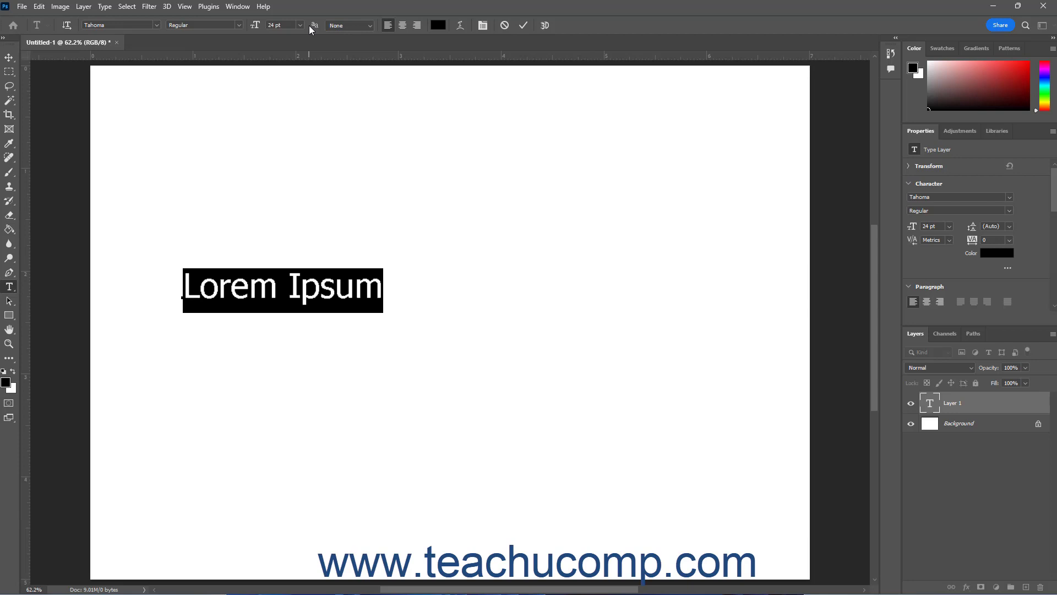
- Set the placeholder text's anti-aliasing method to Crisp
click(368, 27)
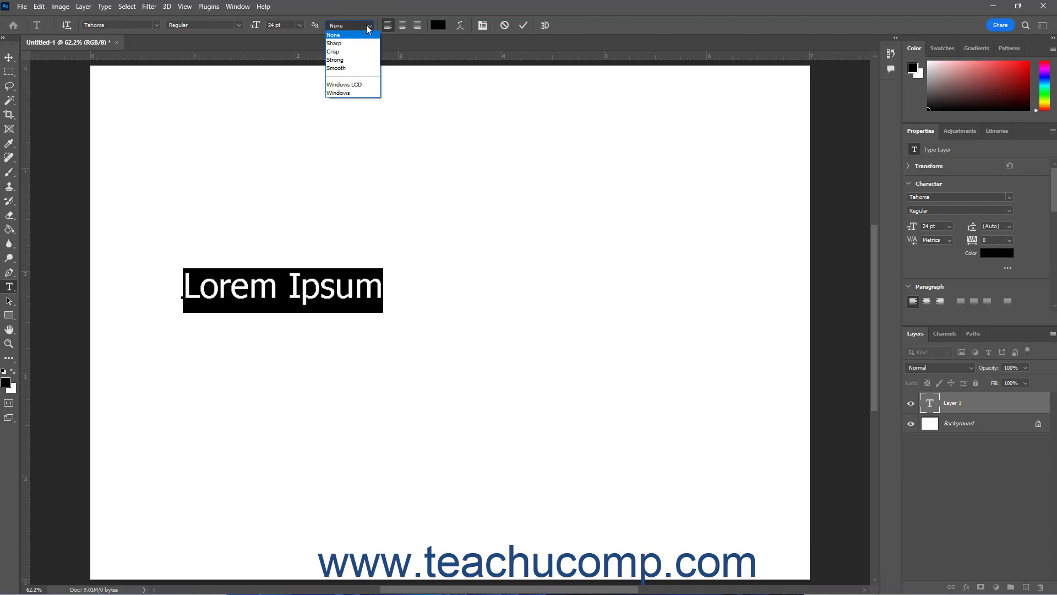
click(360, 52)
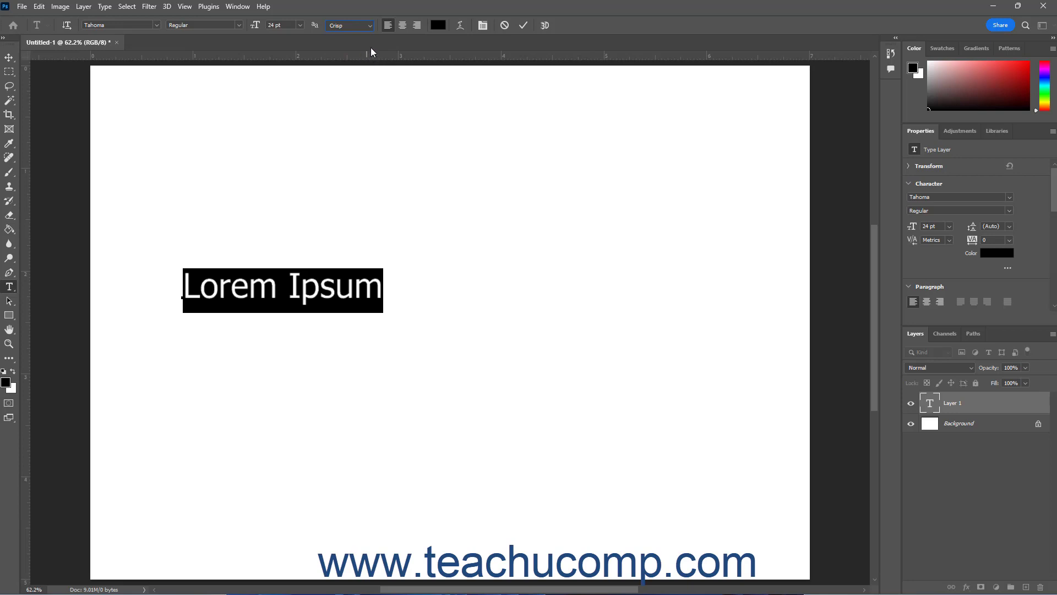
- Try center and right alignment on the horizontal placeholder text and restore left alignment
click(402, 27)
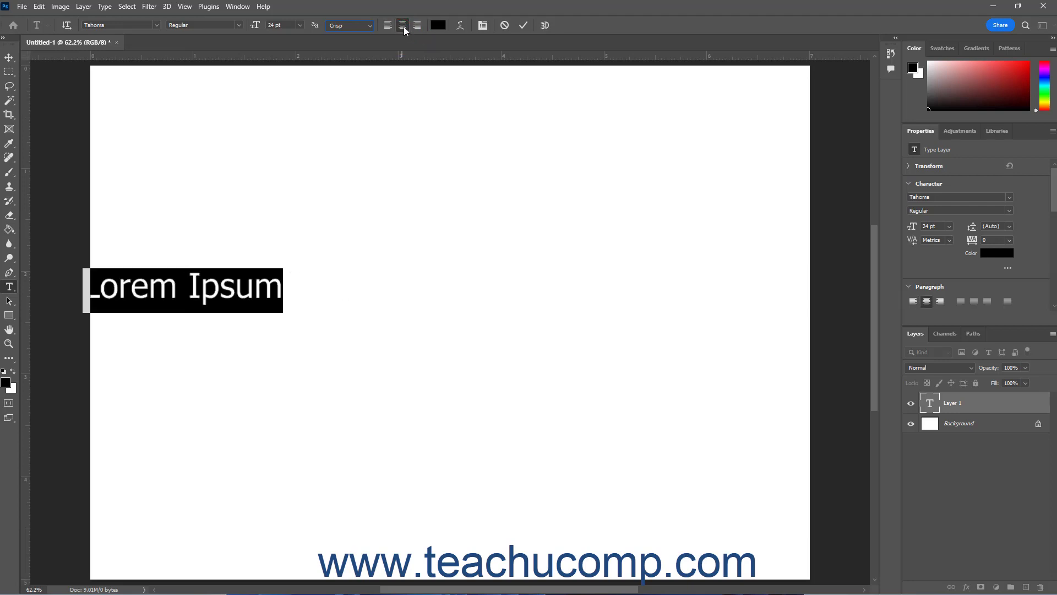
click(417, 25)
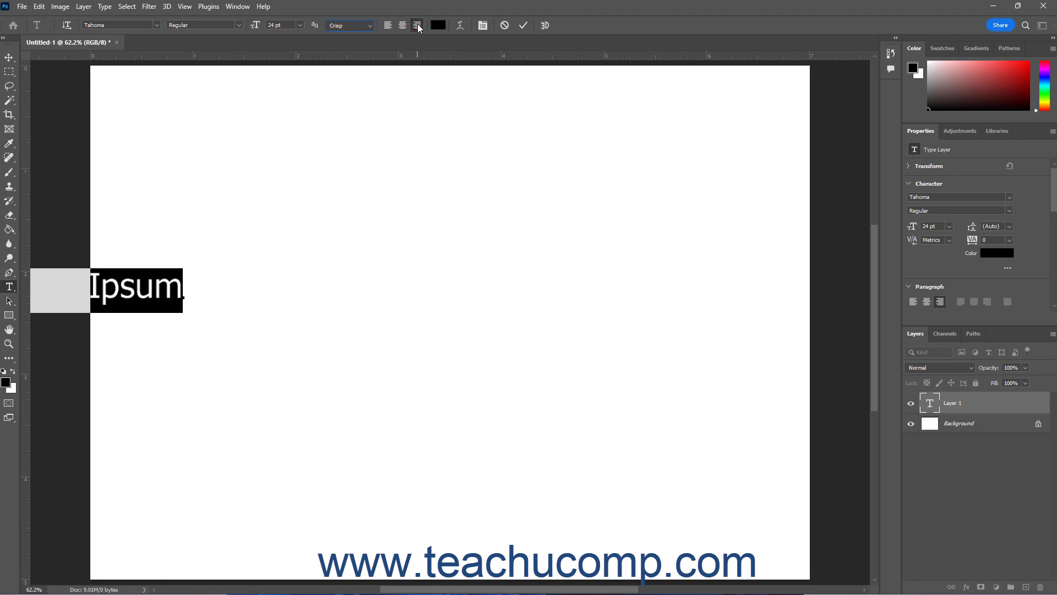
click(389, 25)
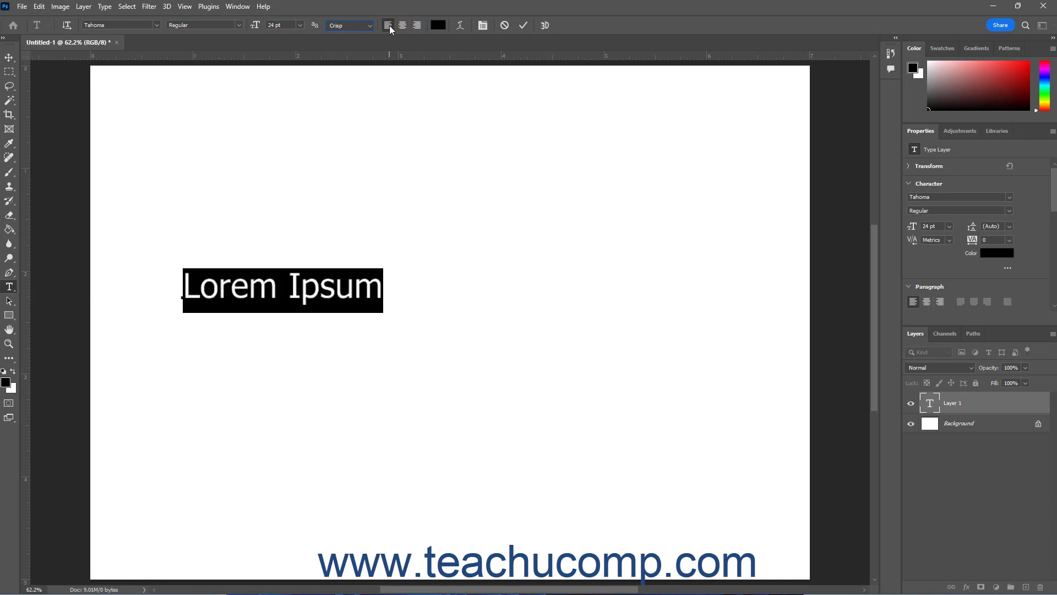
- Try center, bottom and top alignment on the placeholder text in vertical orientation and restore the horizontal orientation
click(70, 26)
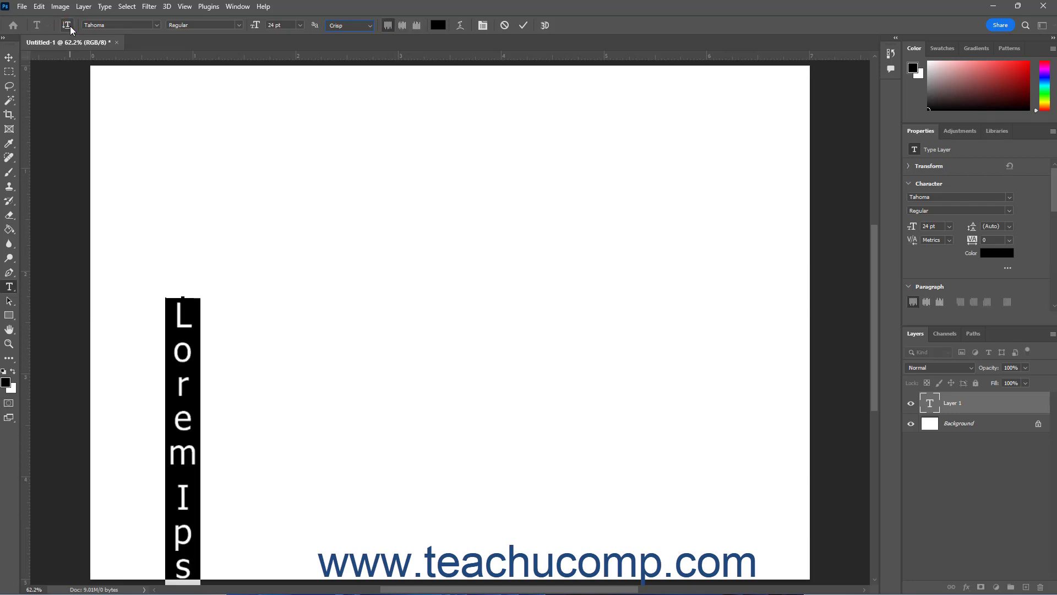
click(403, 25)
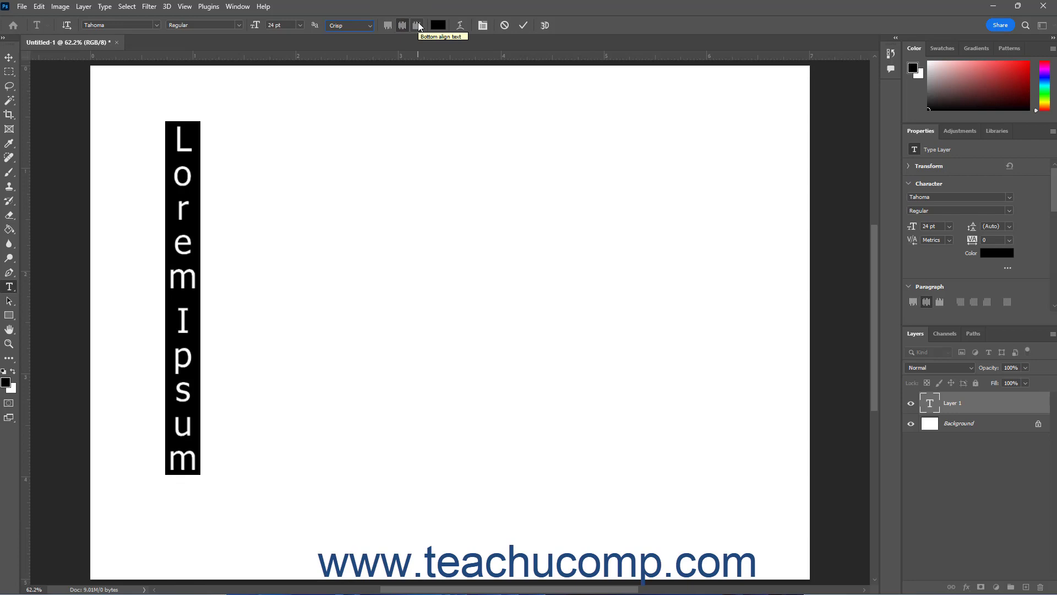
click(418, 26)
click(387, 25)
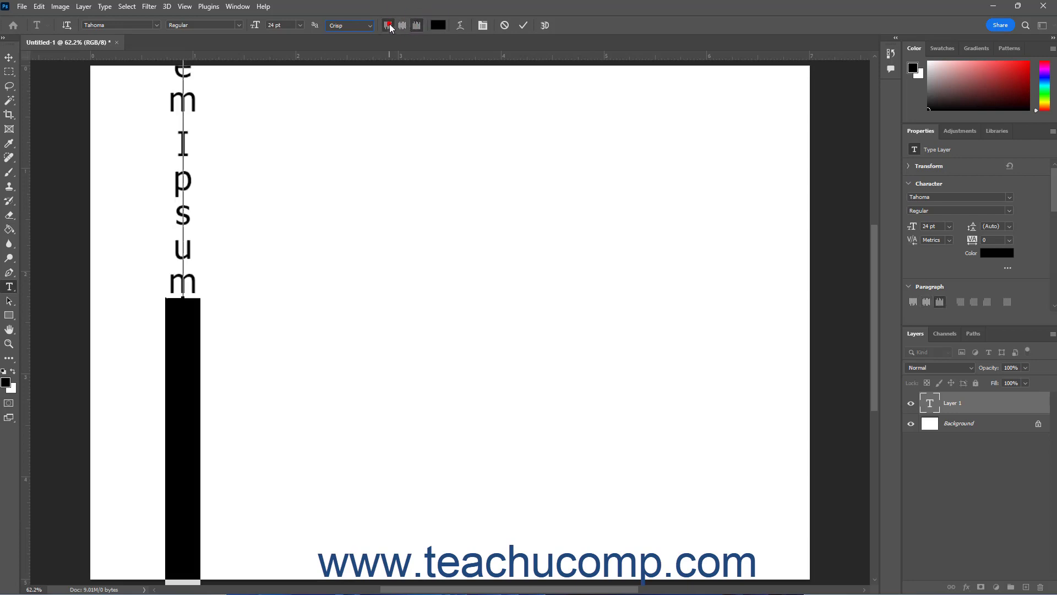
click(67, 25)
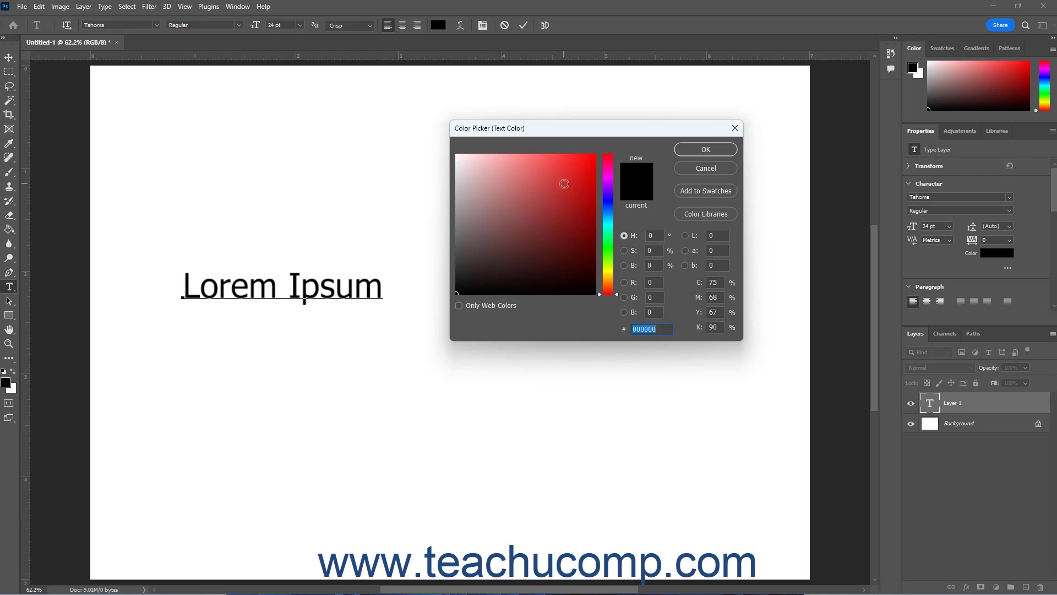
- Accept black (000000) as the text color and try an Arc warp with a +68% horizontal bend on the placeholder text
click(688, 149)
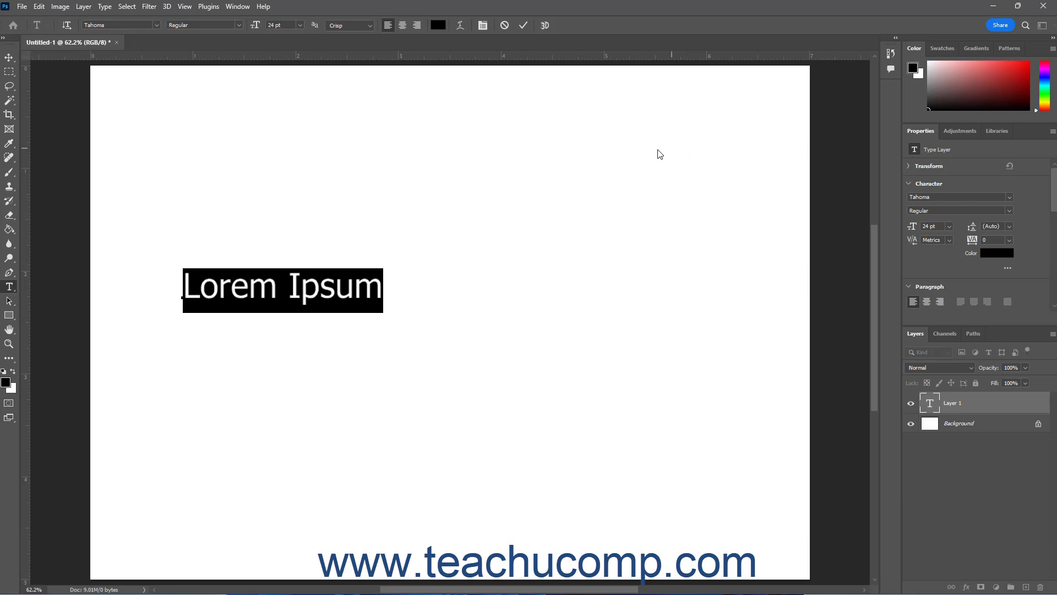
click(461, 26)
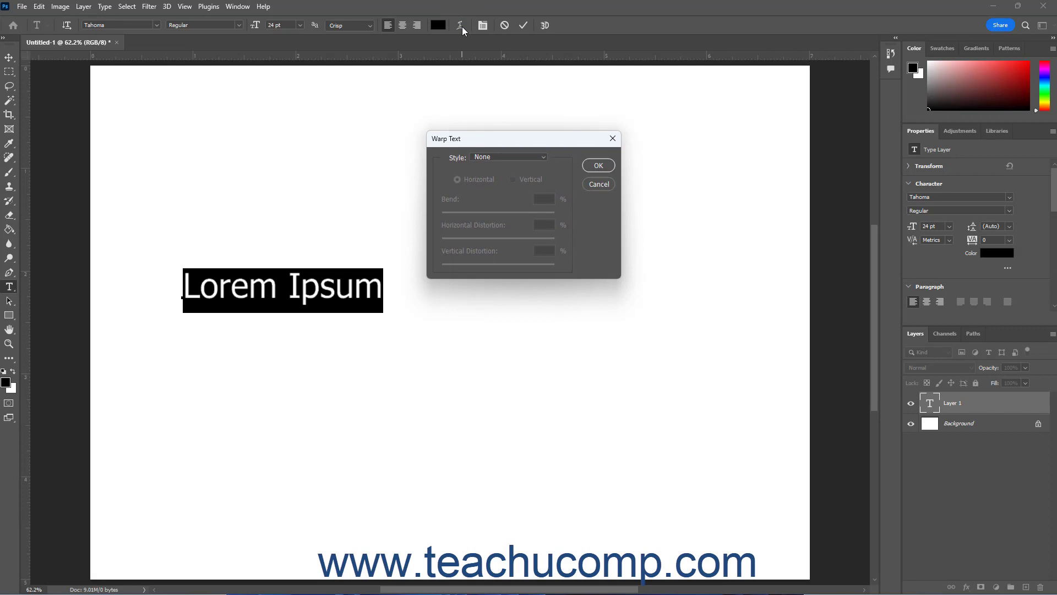
click(546, 157)
click(531, 190)
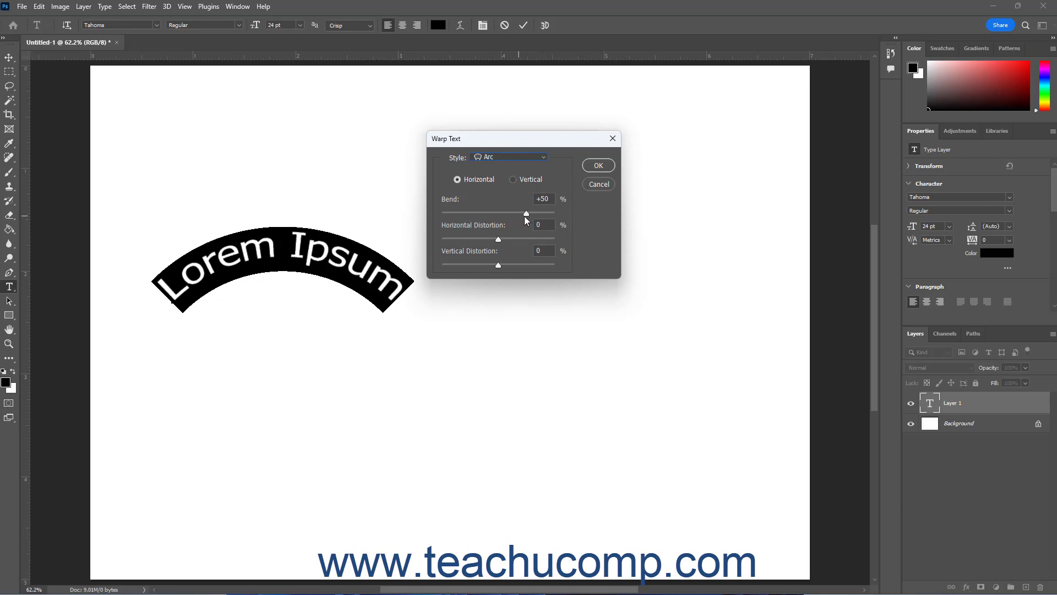
drag(526, 214, 537, 214)
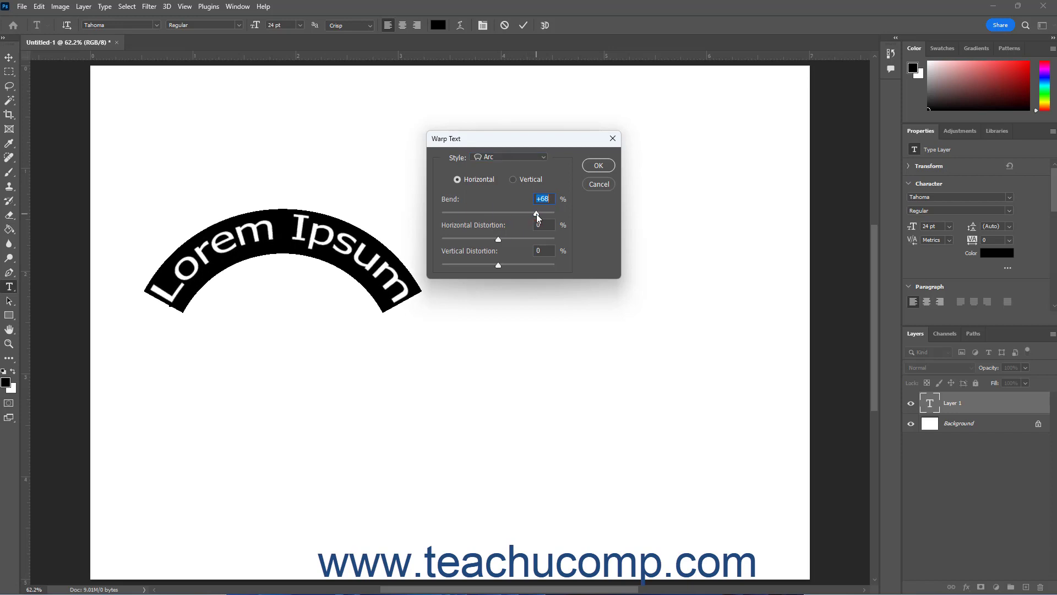
click(586, 186)
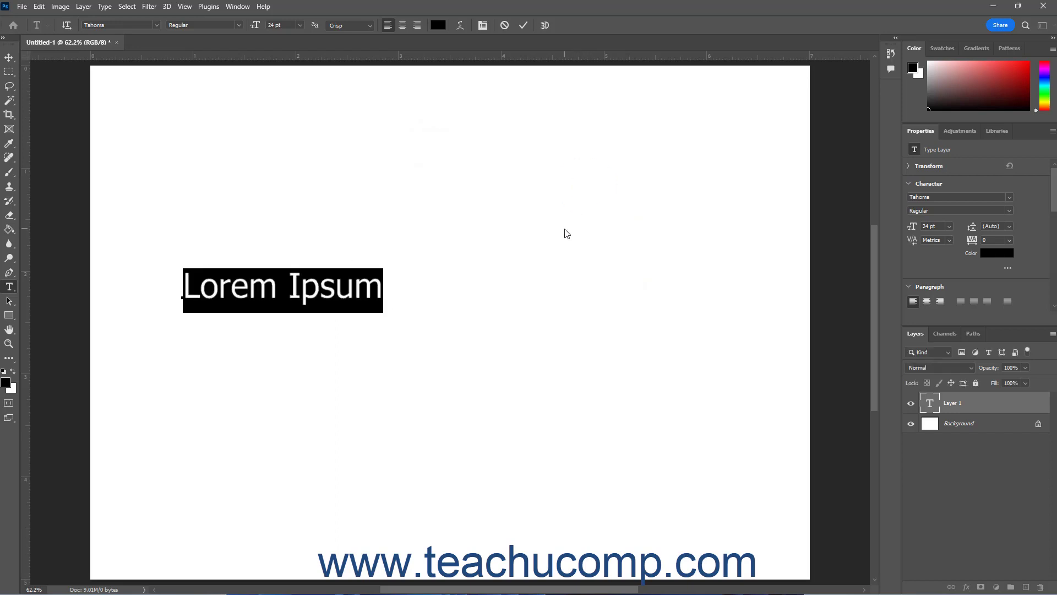
- Examine the detailed character and paragraph formatting options for the placeholder text
click(482, 25)
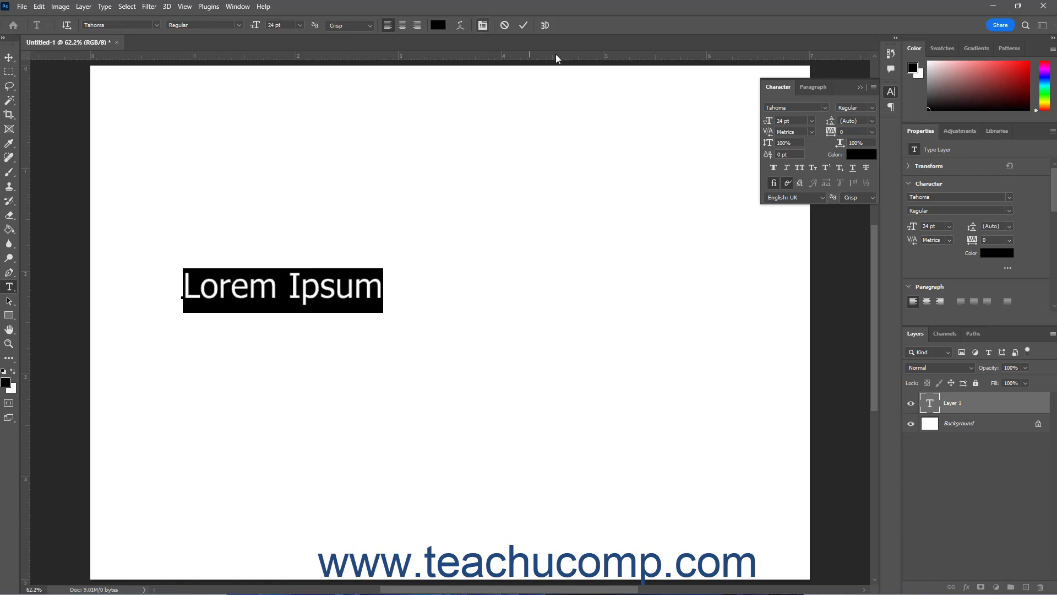
click(813, 91)
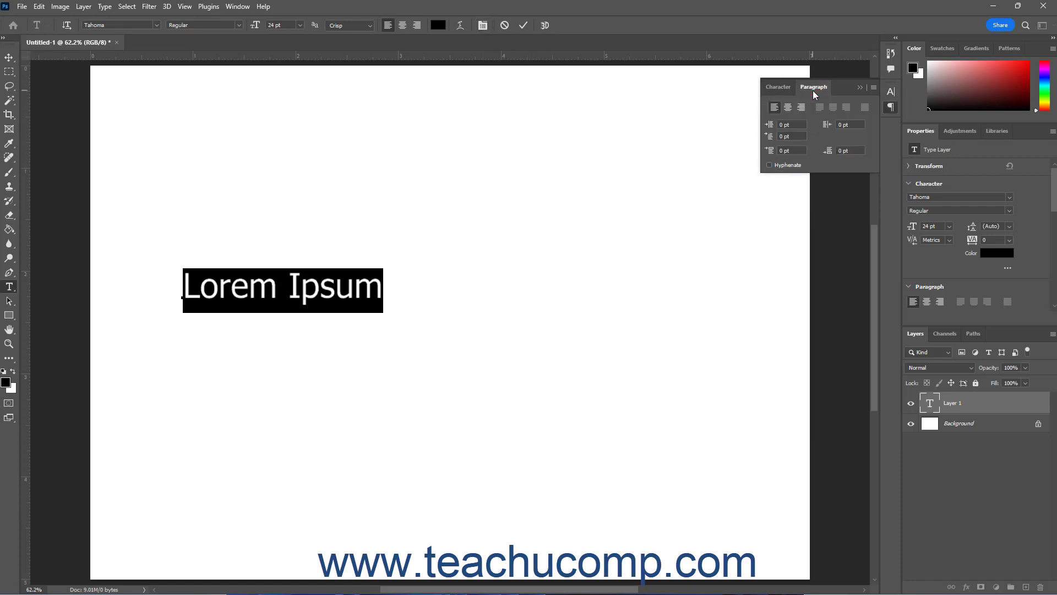
click(785, 89)
click(483, 25)
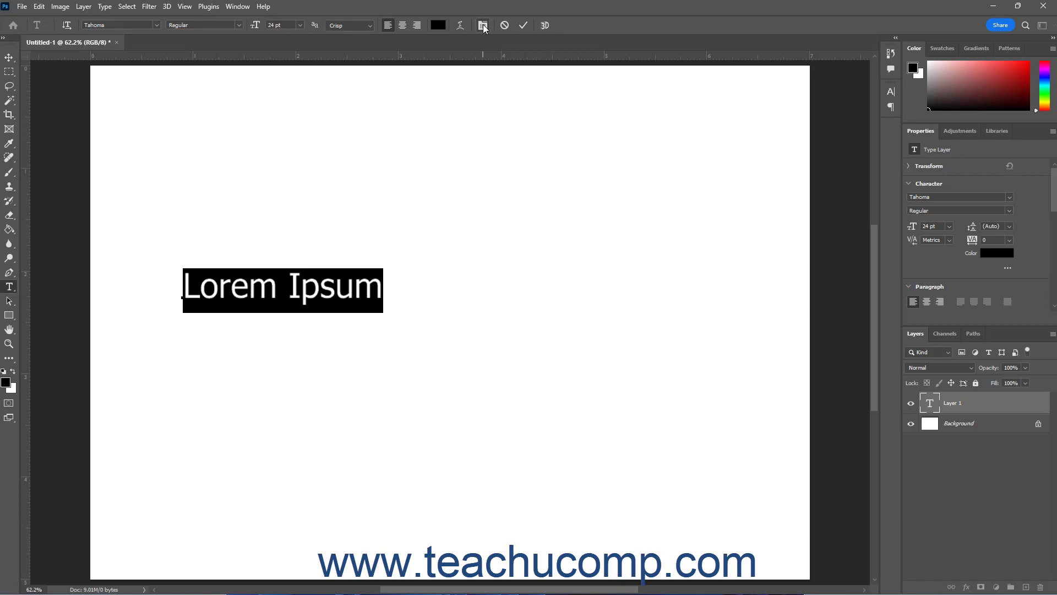
- Replace the placeholder with two lines: "This is a line of point text." and "This is a second line of point text."
text(This is a )
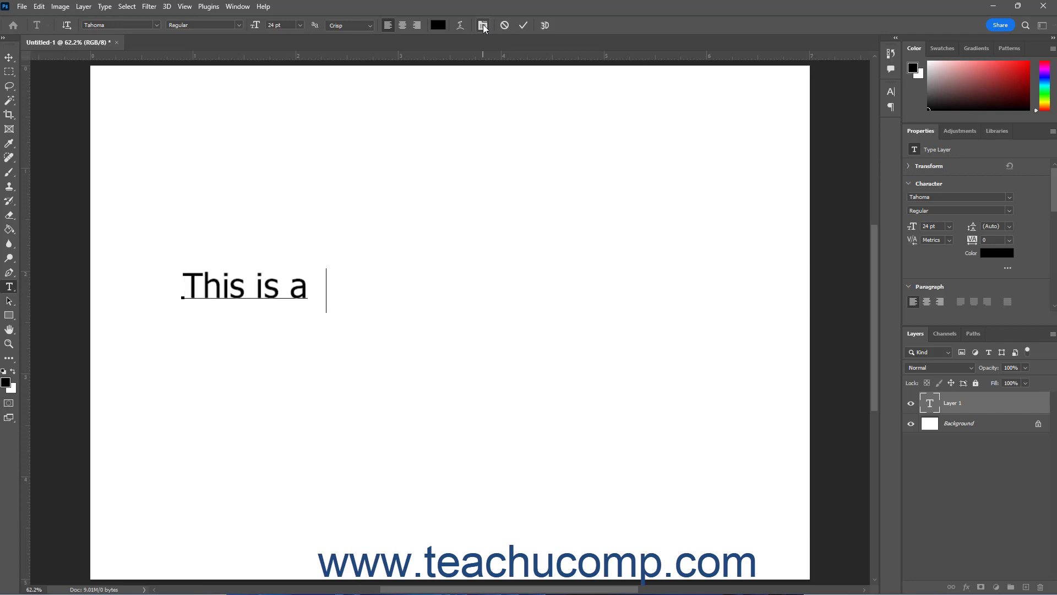
text(line of point )
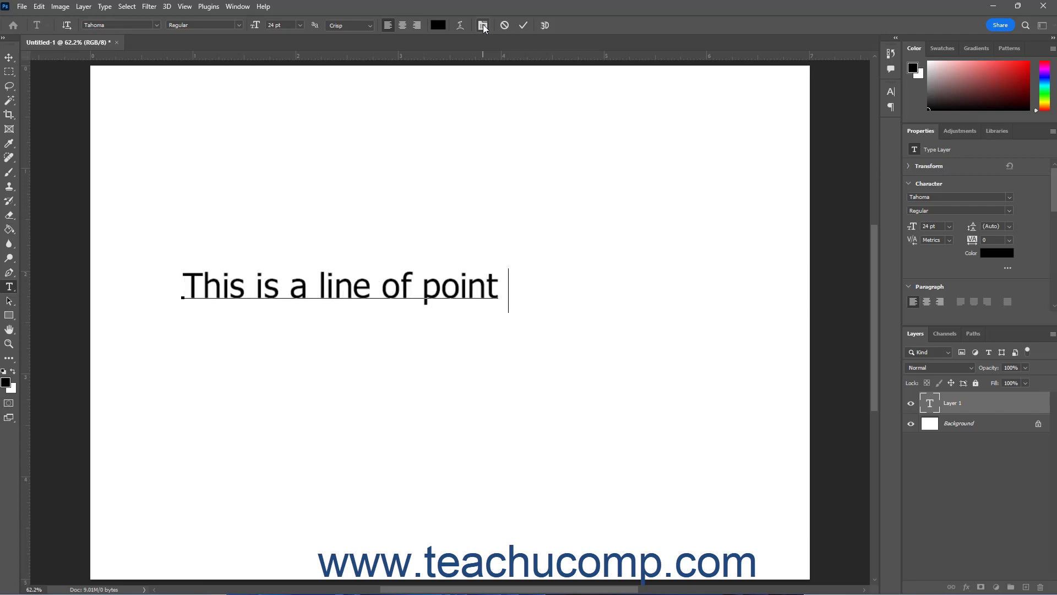
text(text.)
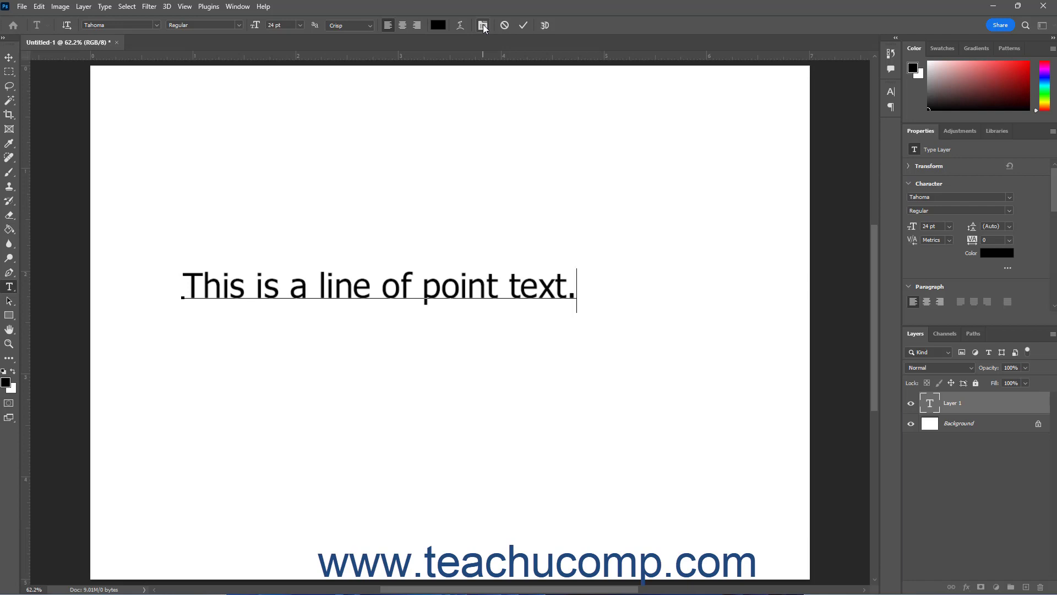
key(Return)
text(This is a line of point text. This is a secon)
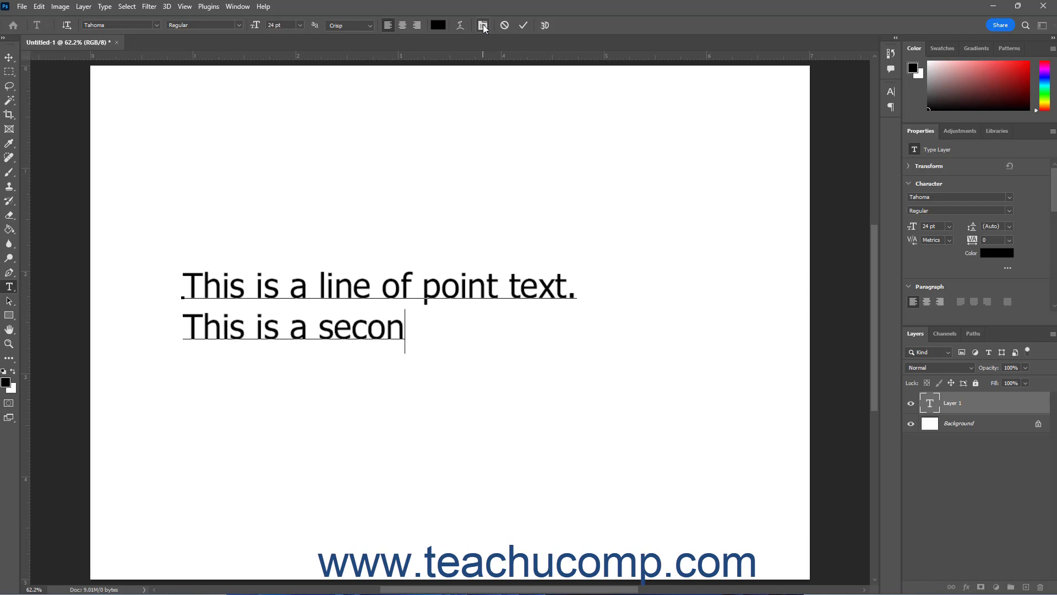
text(d line of poi)
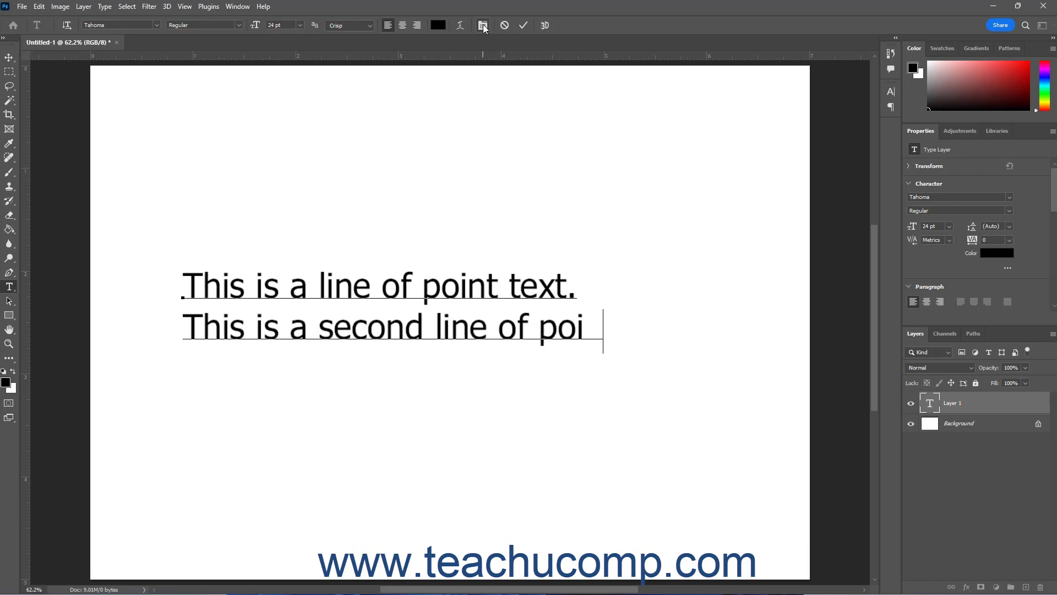
text(nt text.)
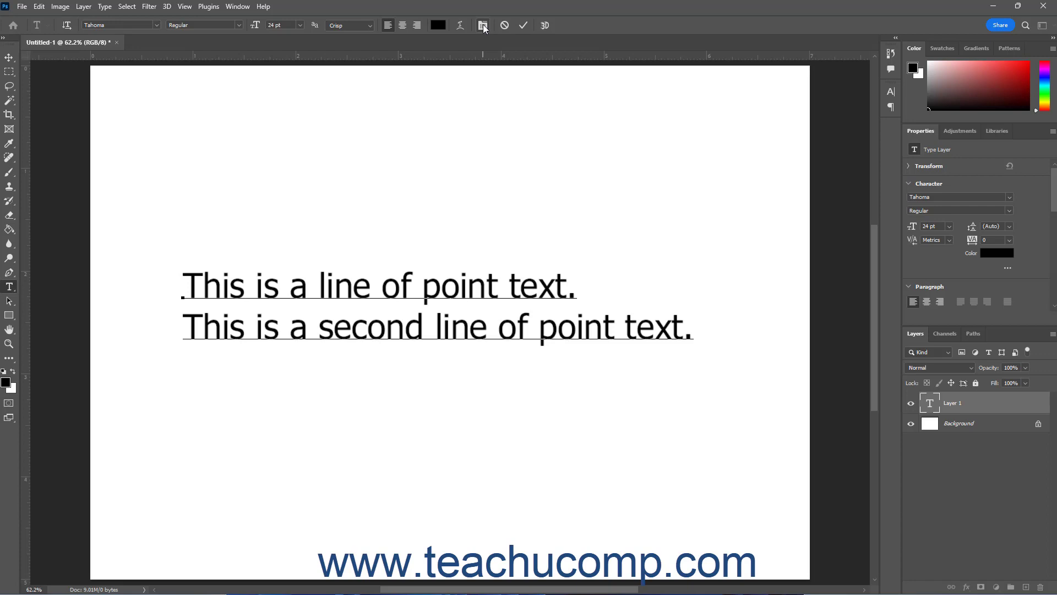
- Move the two-line text block up to the upper-left area of the canvas while still editing it
key(ctrl)
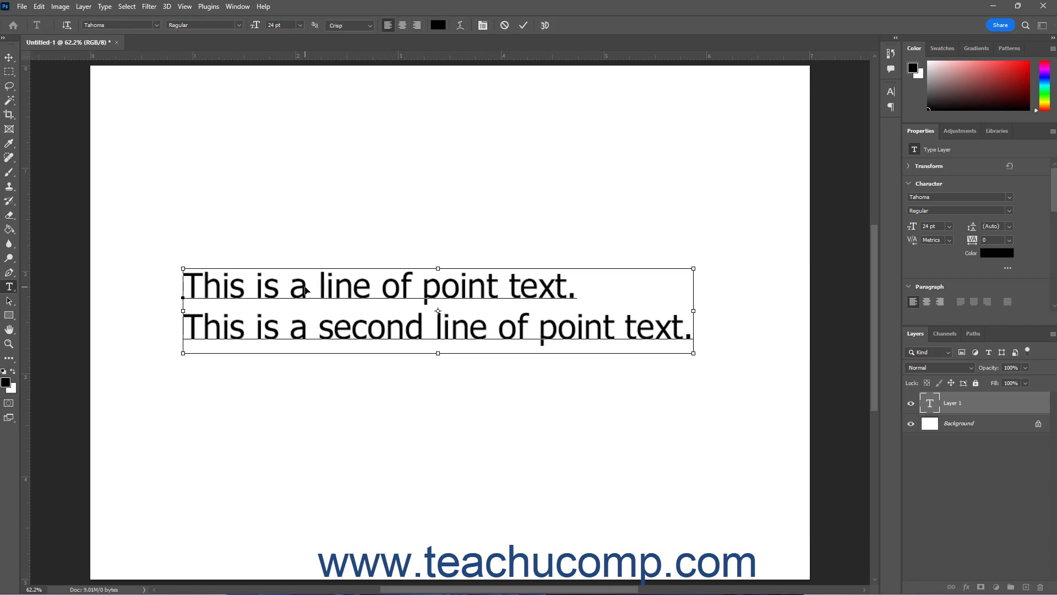
drag(306, 290, 242, 114)
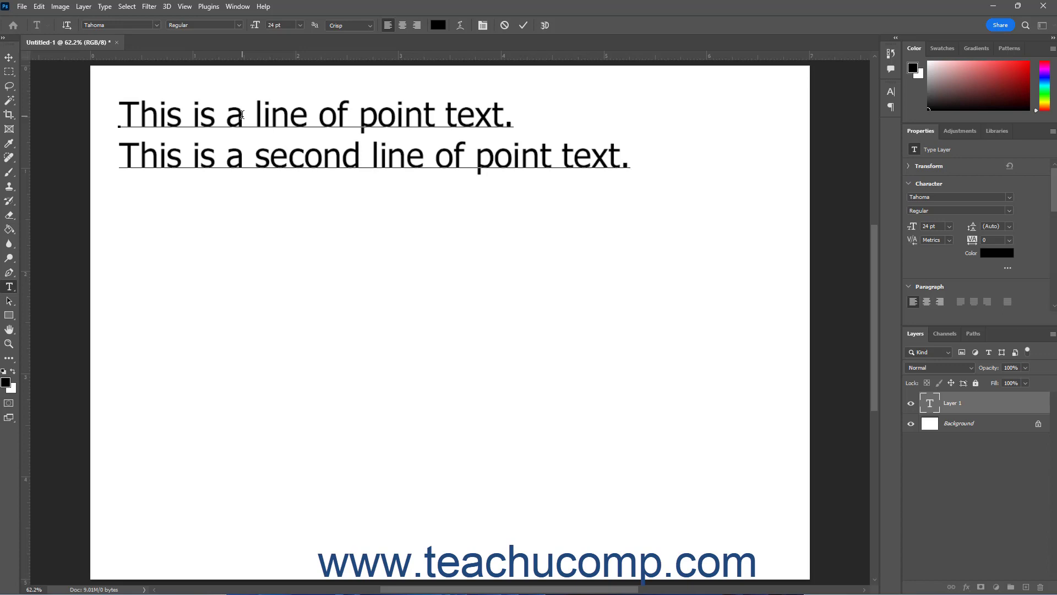
- Try rotating, vertically stretching and skewing the text block with its bounding box, and restore its original shape
key(ctrl)
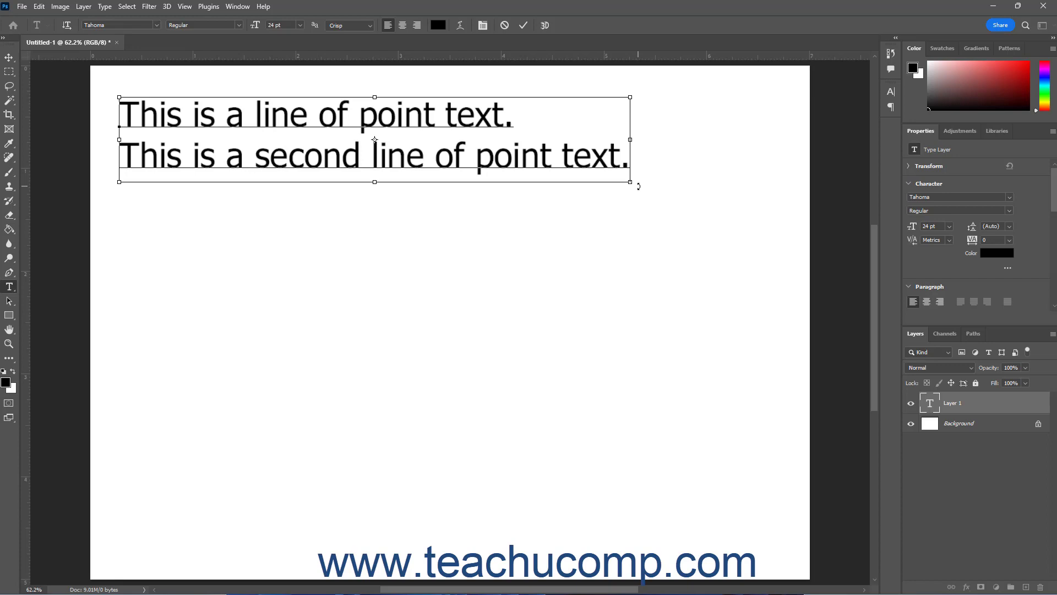
mouse_move(638, 186)
mouse_down()
mouse_move(585, 263)
mouse_move(616, 248)
mouse_move(628, 188)
mouse_up()
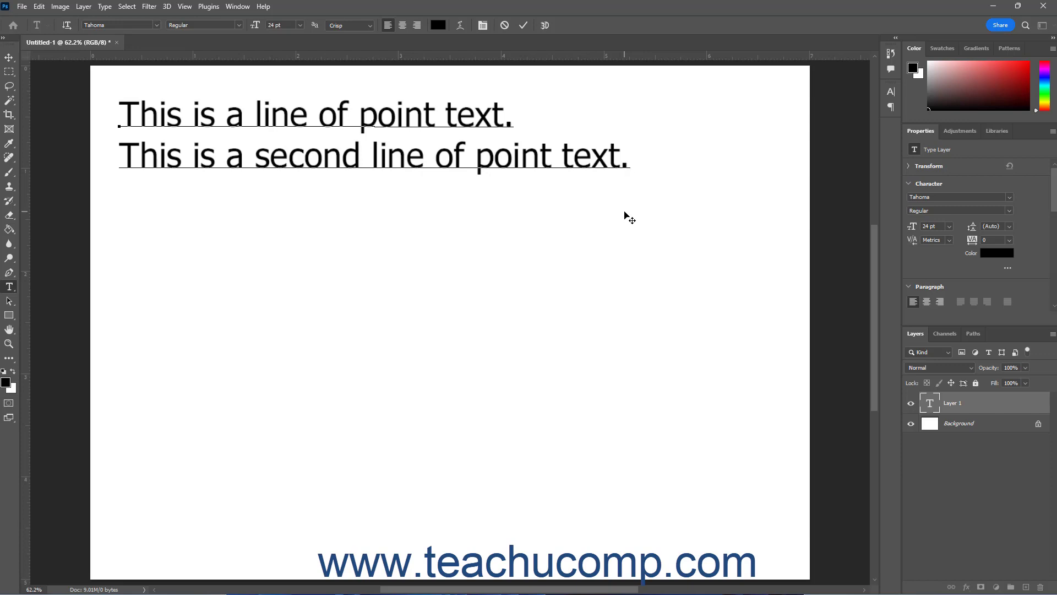
key(ctrl)
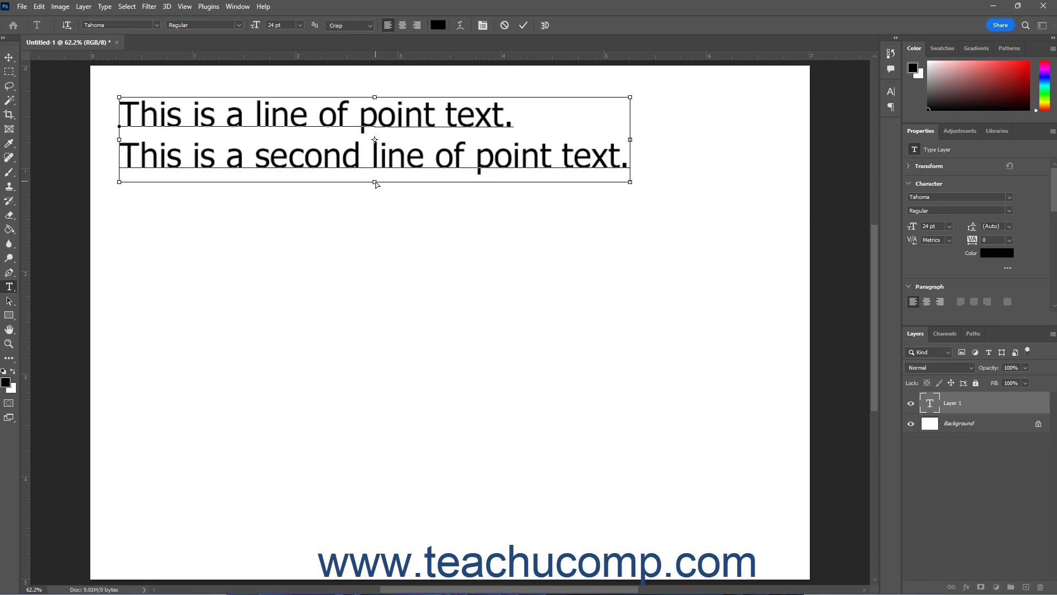
mouse_move(376, 184)
mouse_down()
mouse_move(514, 184)
mouse_move(502, 213)
mouse_move(252, 242)
mouse_move(526, 240)
mouse_move(378, 246)
mouse_move(376, 201)
mouse_up()
drag(376, 202, 376, 200)
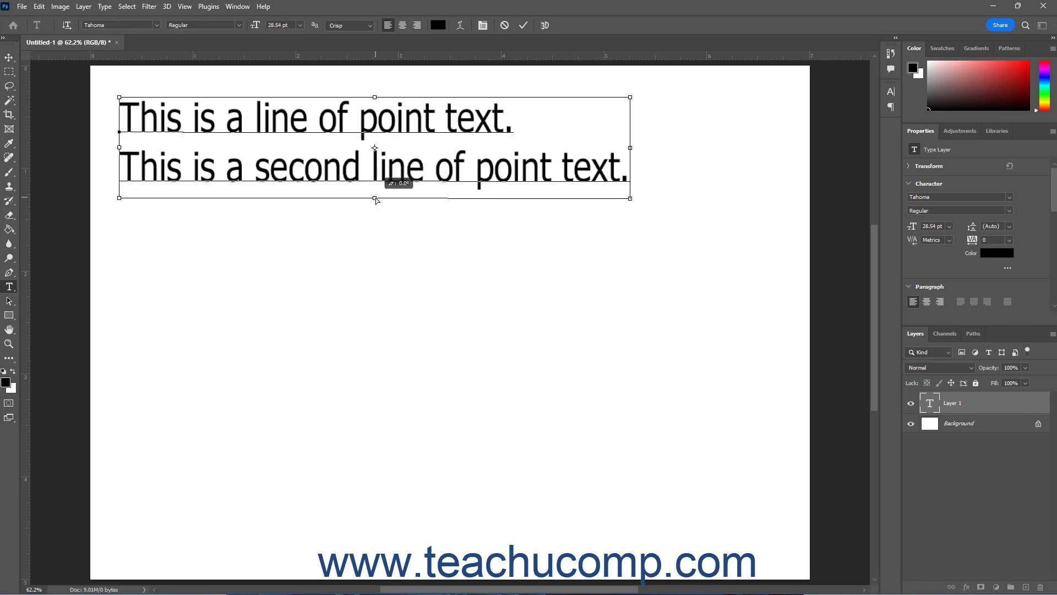
mouse_move(376, 200)
mouse_down()
mouse_move(380, 270)
mouse_move(253, 372)
mouse_move(342, 384)
mouse_move(651, 388)
mouse_move(593, 467)
mouse_move(283, 449)
mouse_move(307, 282)
mouse_move(338, 216)
mouse_move(485, 237)
mouse_move(438, 238)
mouse_move(399, 206)
mouse_move(415, 202)
mouse_move(376, 200)
mouse_up()
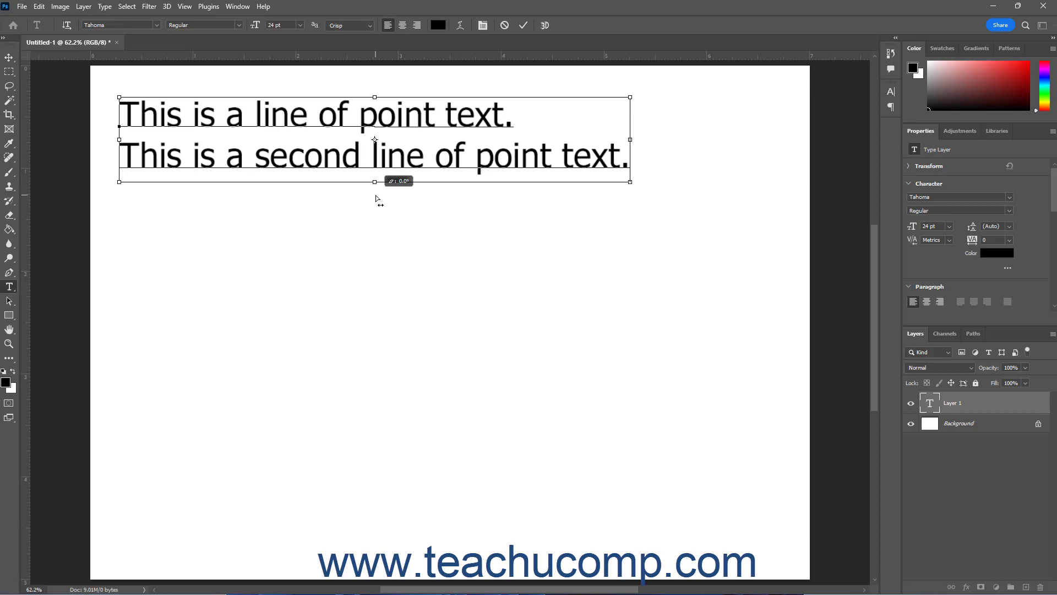
drag(377, 200, 377, 200)
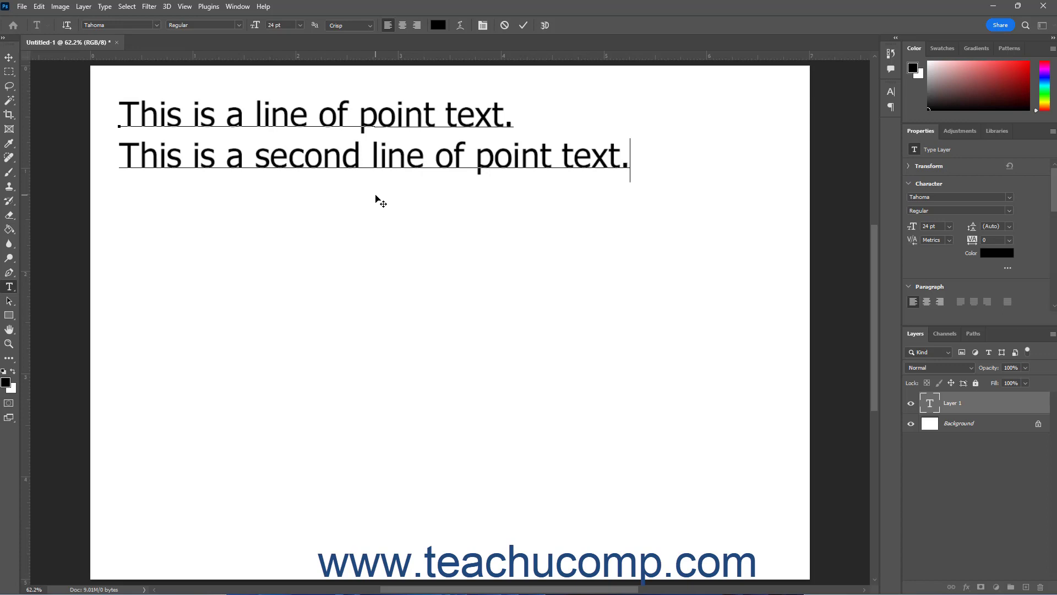
- Enlarge the text block proportionally from its lower-right corner to about 6.375 in wide and 1.063 in high
key(ctrl)
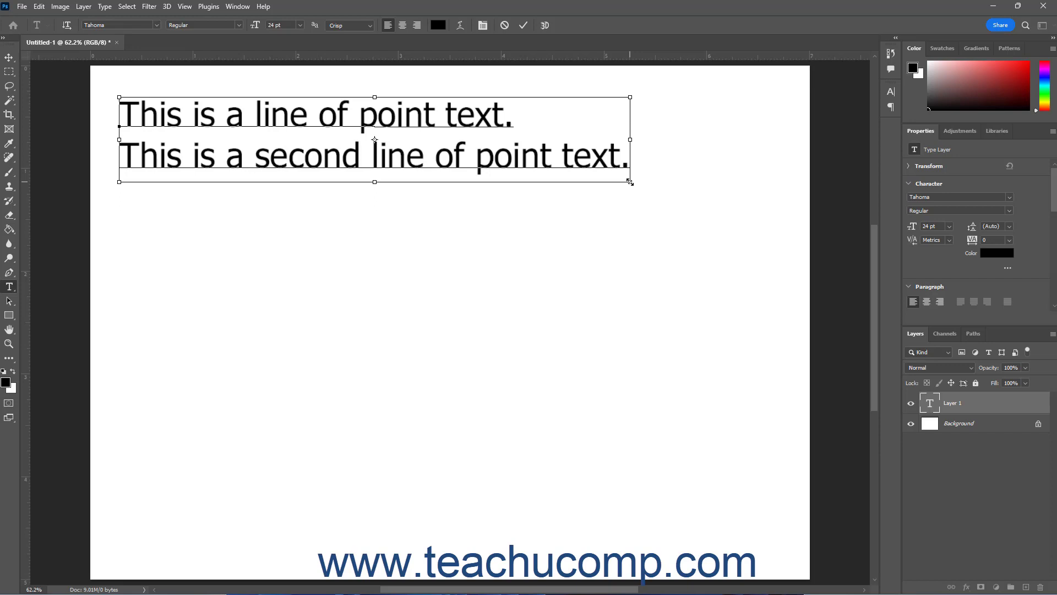
drag(631, 182, 759, 297)
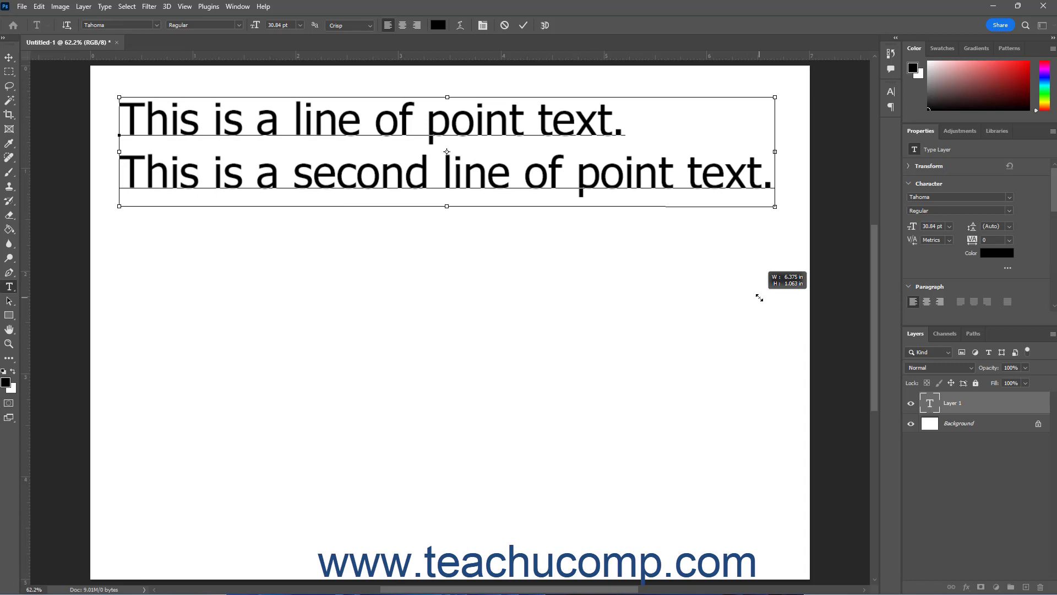
drag(759, 297, 759, 297)
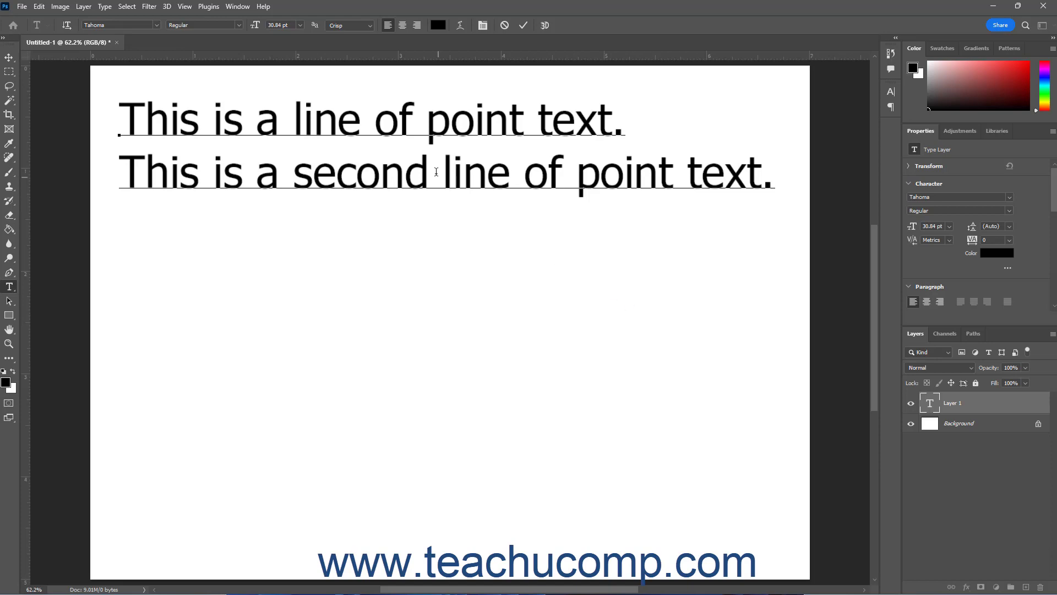
- Color the word "line" in the first sentence red (fa0000) and commit the text edits
double_click(304, 123)
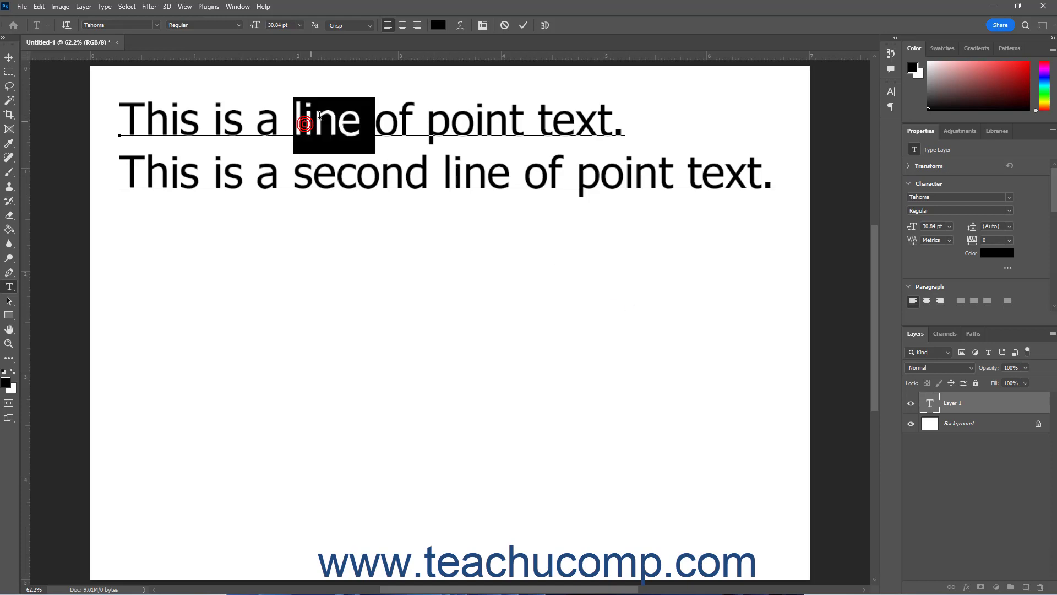
click(439, 24)
drag(574, 167, 595, 156)
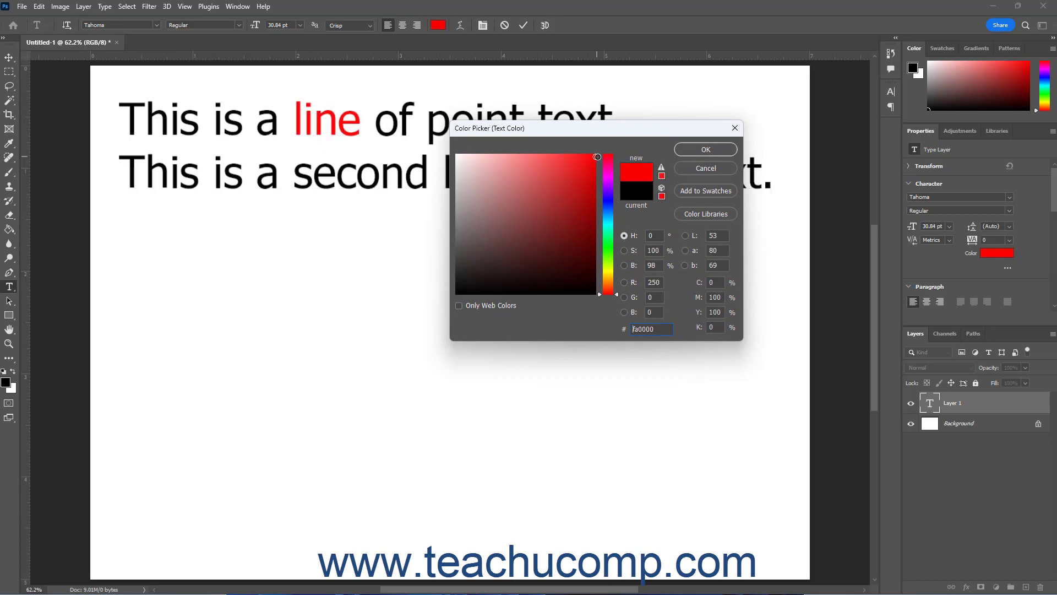
click(712, 150)
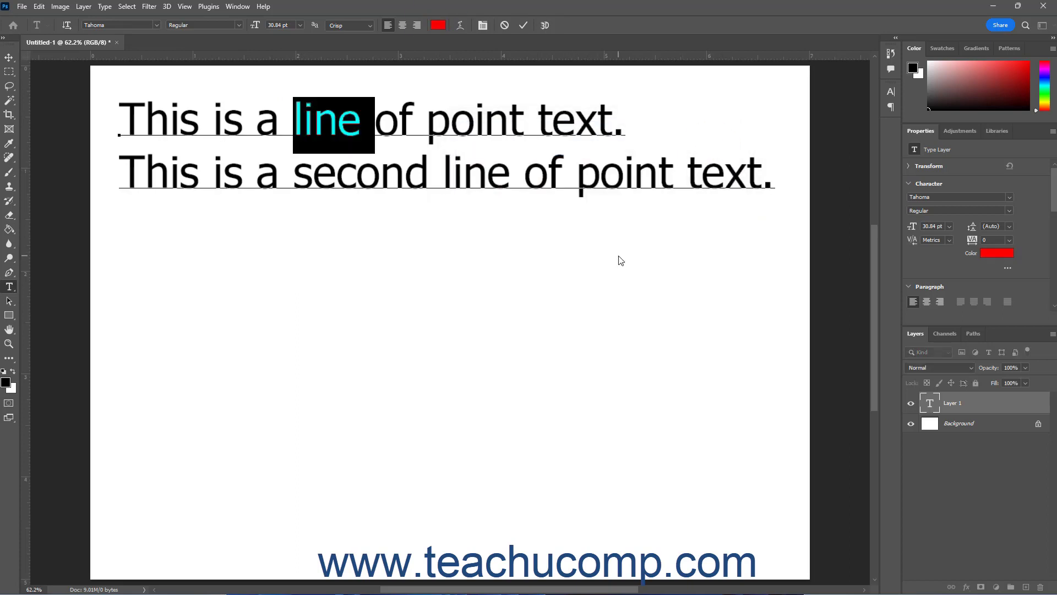
click(523, 26)
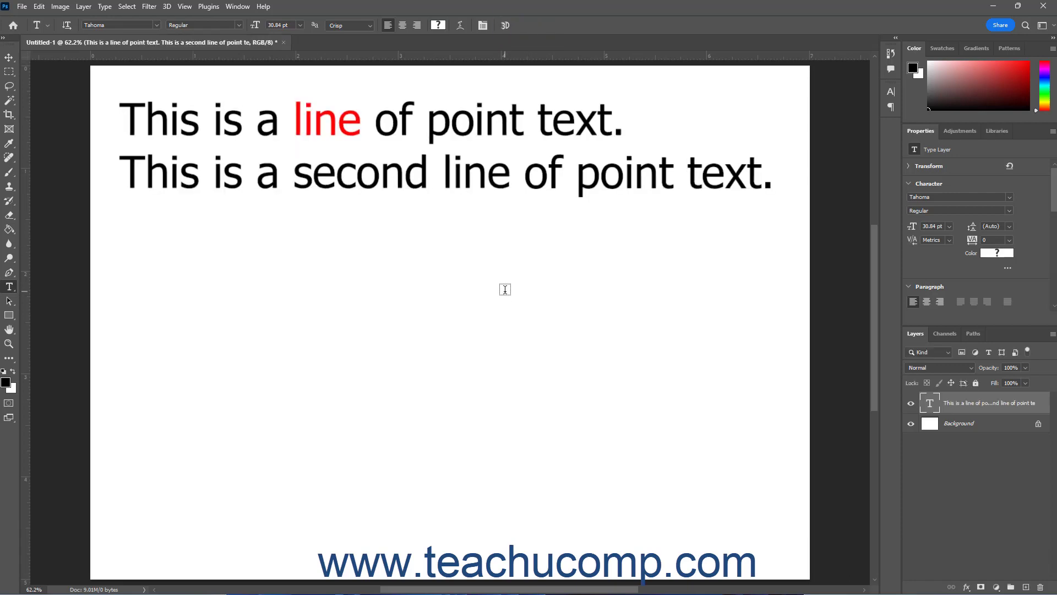